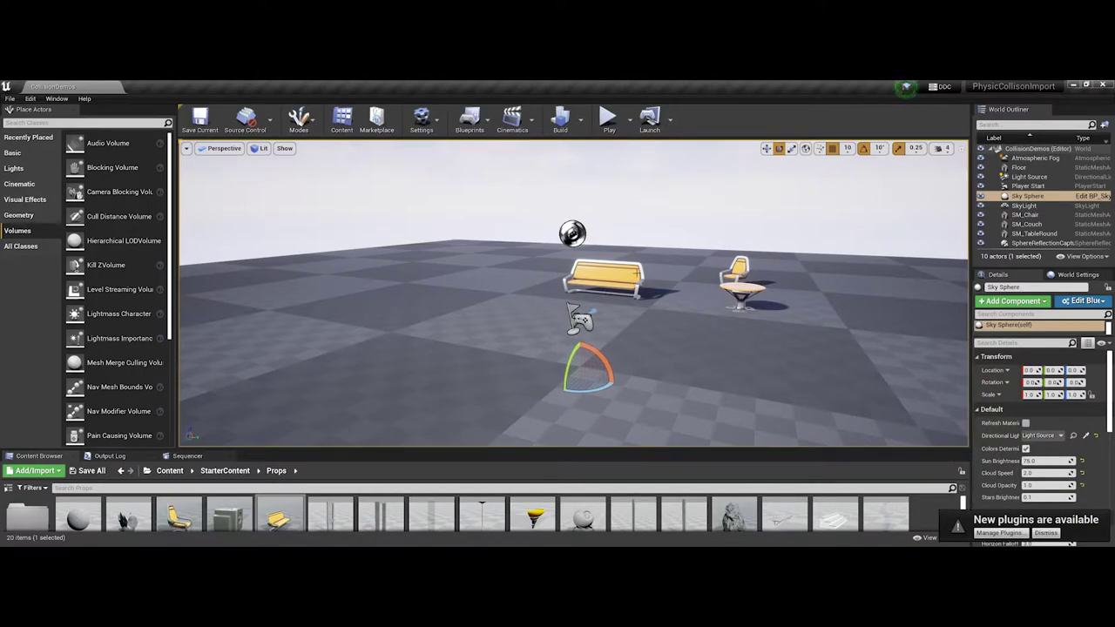
Play-test the level by running the character into the couch, chair and round table to check their collision, and end the session.
{"action": "left_click", "coordinate": [609, 122]}
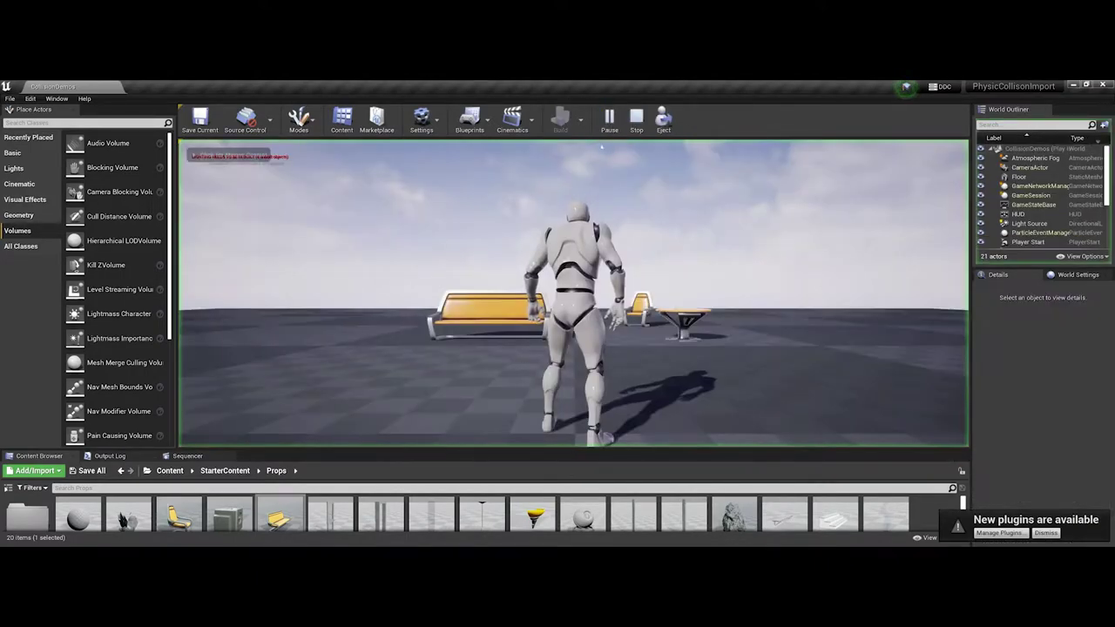
{"action": "key", "text": "w"}
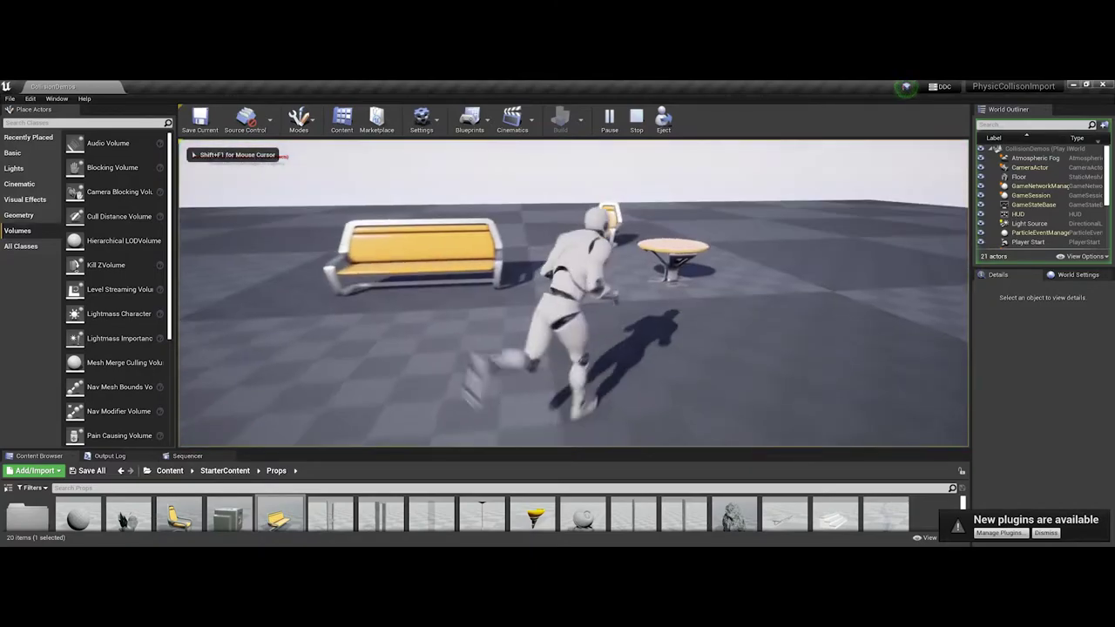
{"action": "key", "text": "d"}
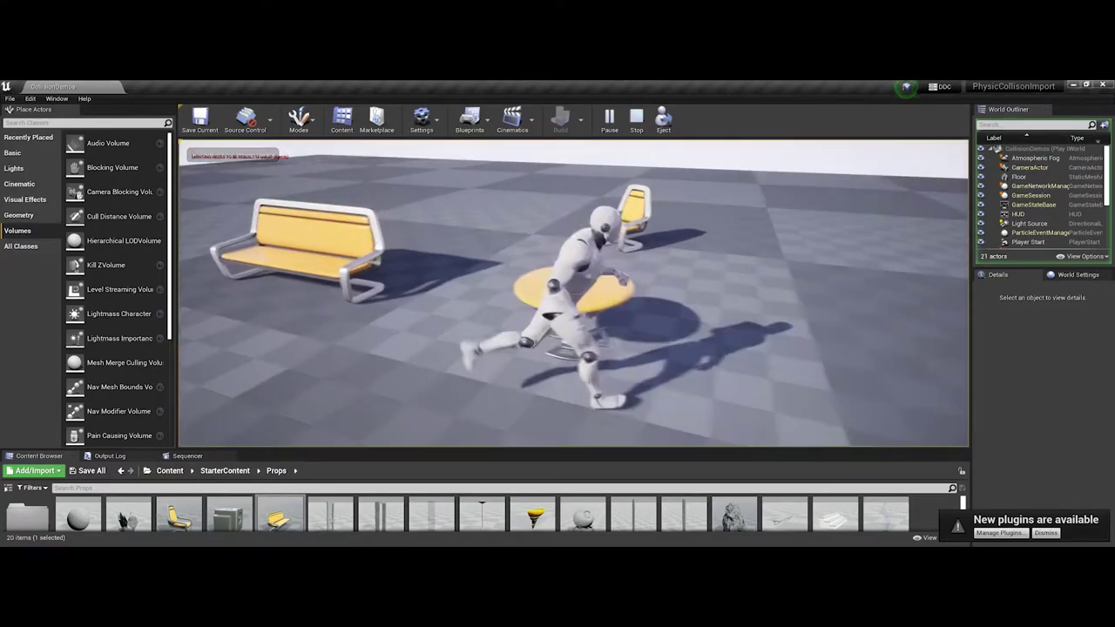
{"action": "key", "text": "w"}
{"action": "key", "text": "w"}
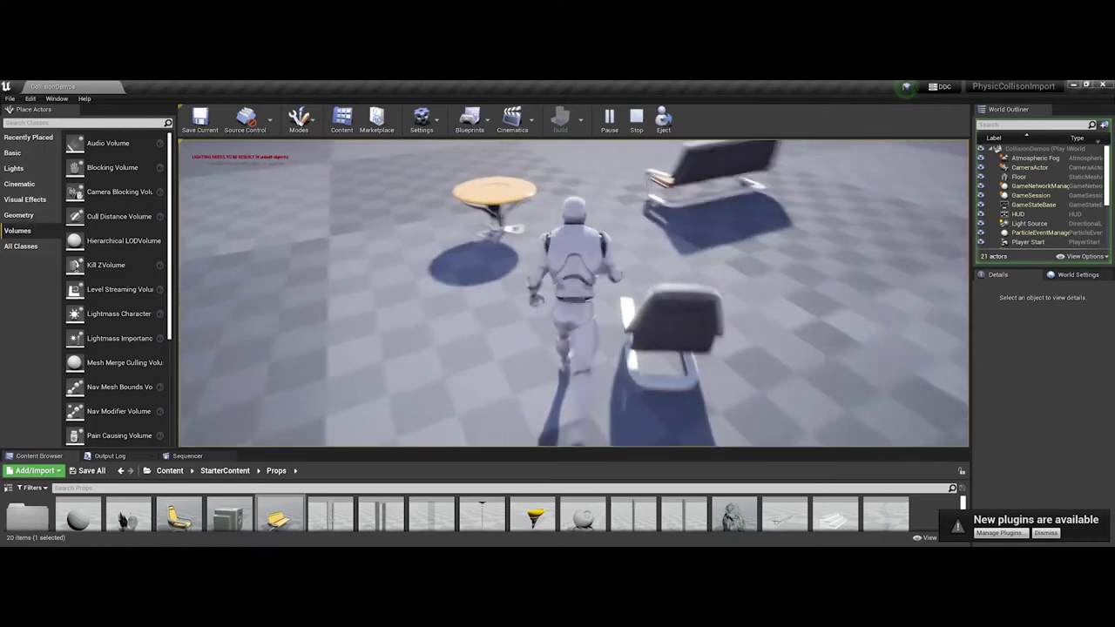
{"action": "key", "text": "w"}
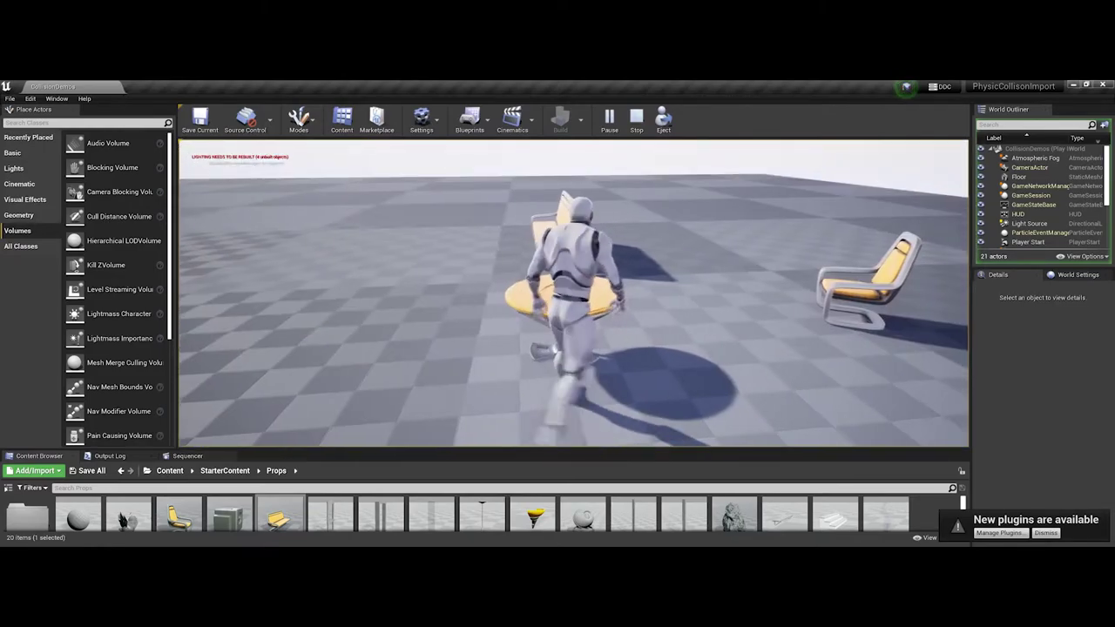
{"action": "key", "text": "a"}
{"action": "key", "text": "w"}
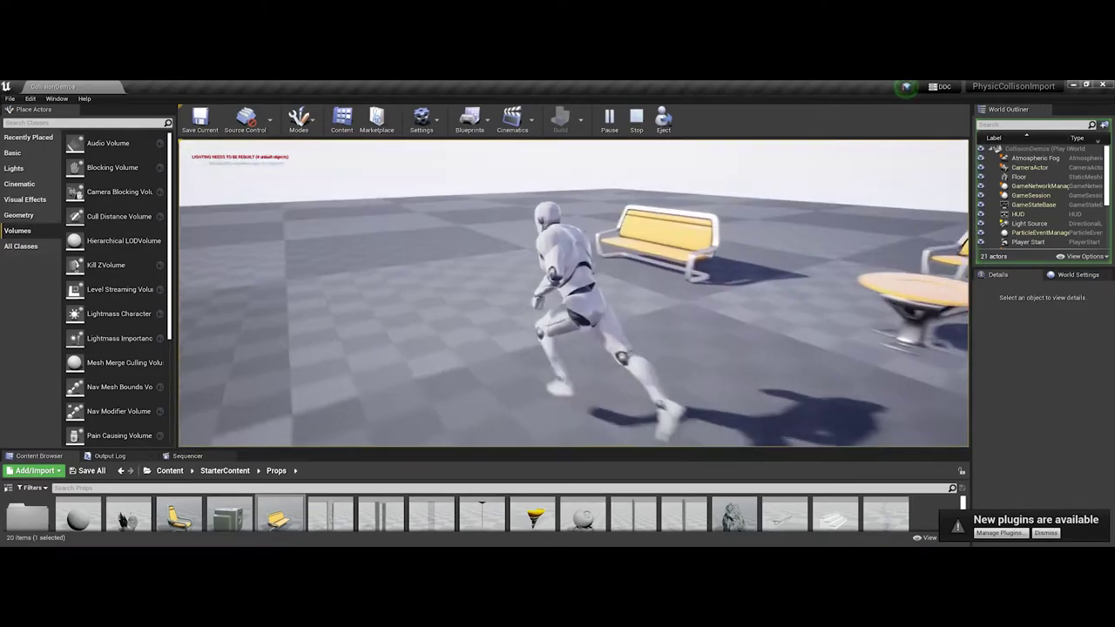
{"action": "key", "text": "w"}
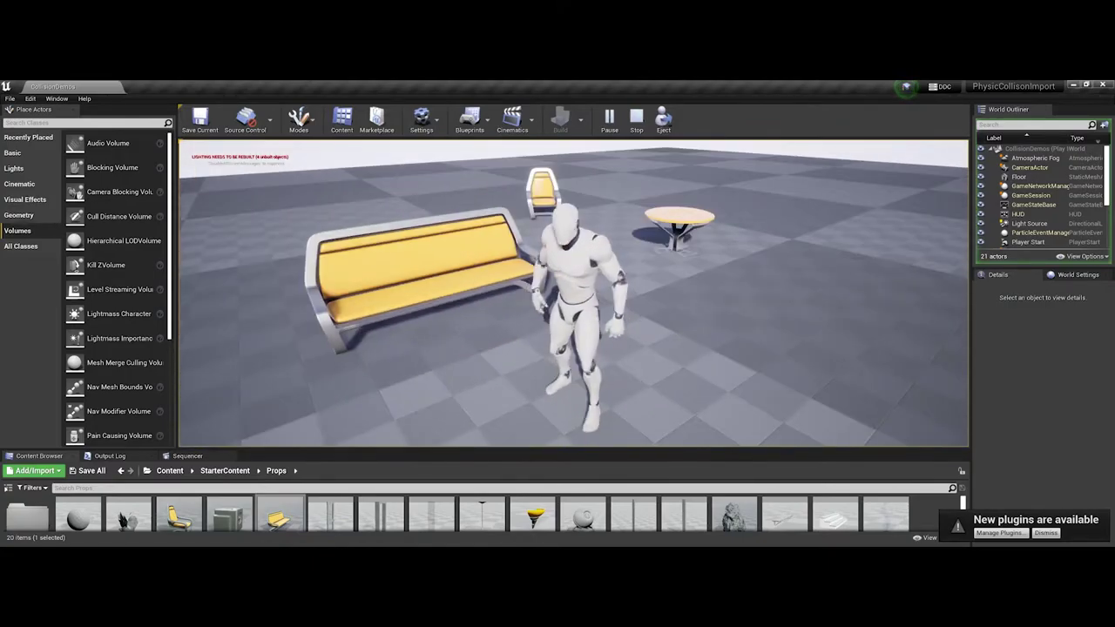
{"action": "key", "text": "d"}
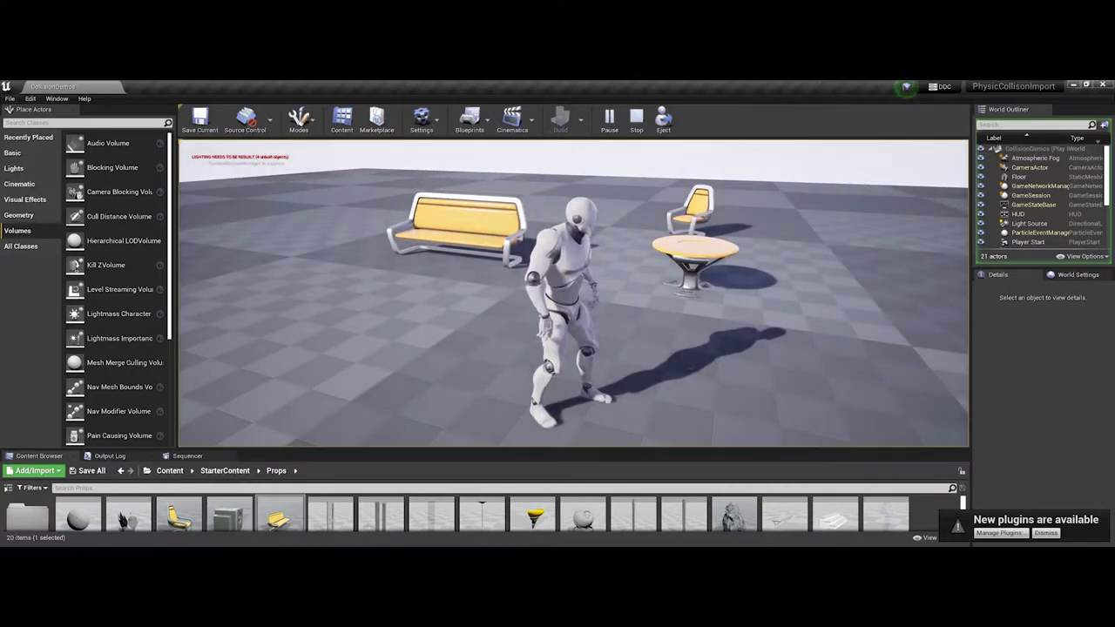
{"action": "key", "text": "Escape"}
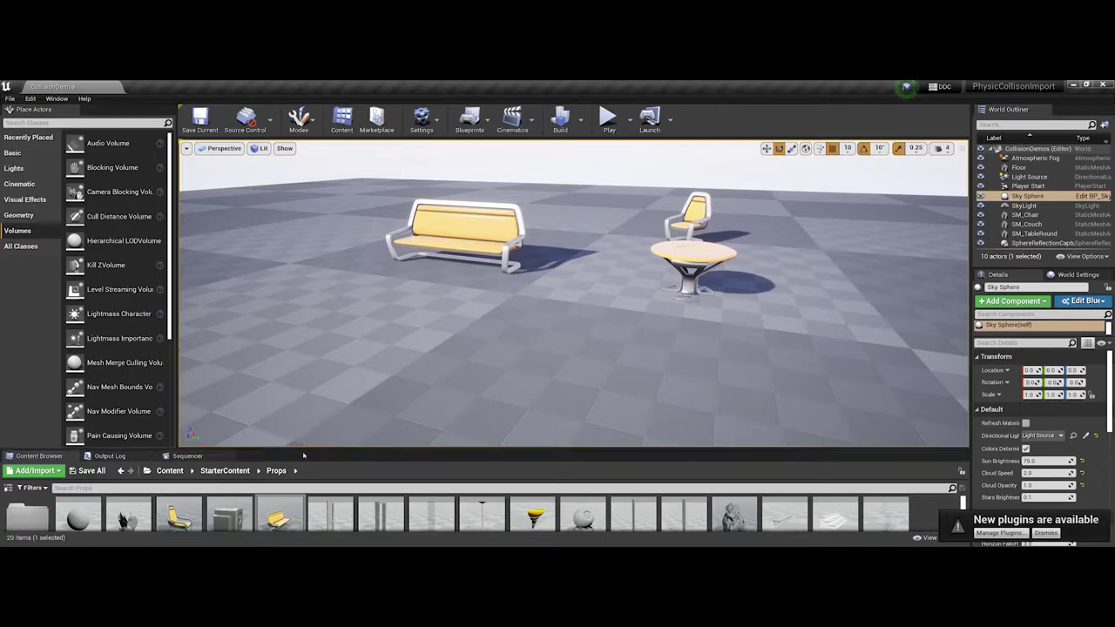
Open the SM_Couch static mesh from the Props folder in its mesh editor and view the couch from the front.
{"action": "left_click_drag", "start_coordinate": [311, 444], "coordinate": [302, 411]}
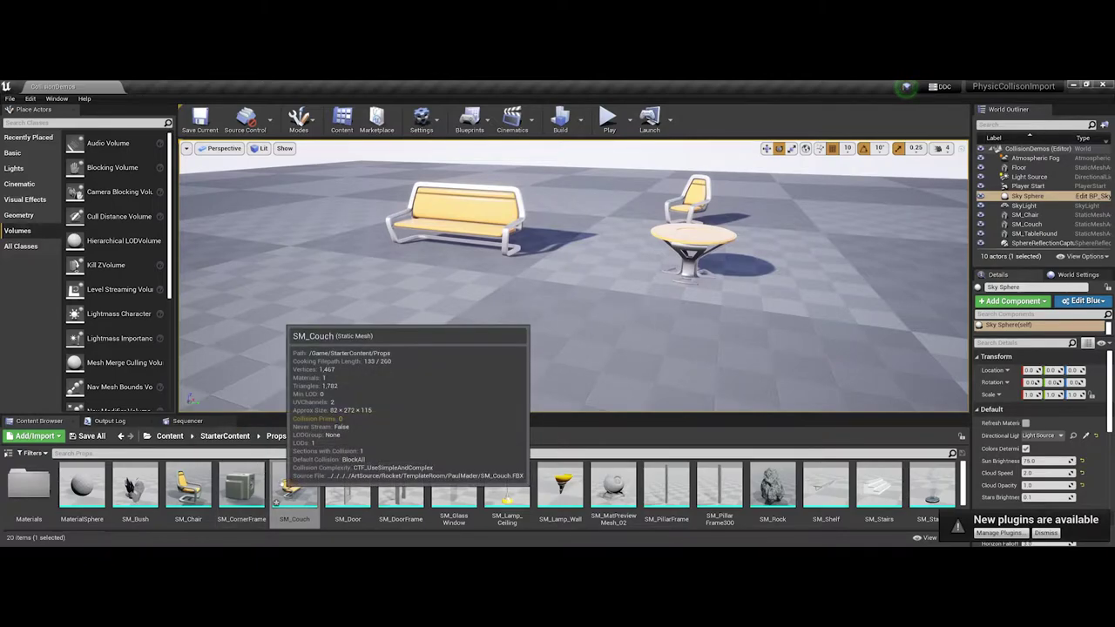
{"action": "left_click", "coordinate": [294, 488]}
{"action": "double_click", "coordinate": [288, 493]}
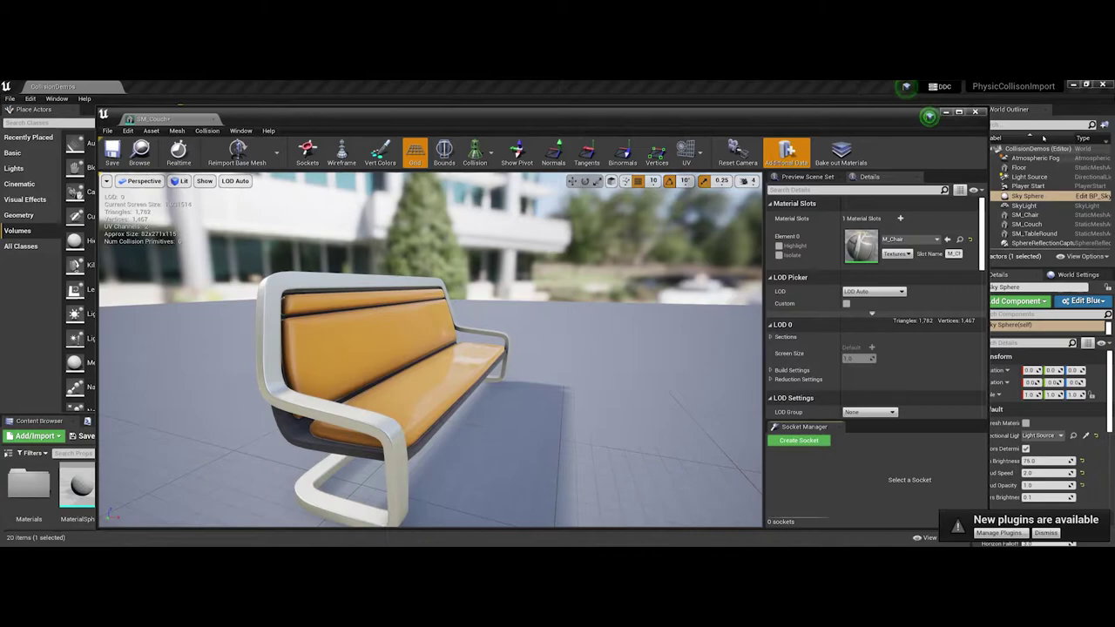
{"action": "left_click_drag", "start_coordinate": [929, 114], "coordinate": [746, 133]}
{"action": "right_click_drag", "start_coordinate": [523, 323], "coordinate": [296, 331]}
{"action": "key", "text": "d"}
{"action": "left_click_drag", "start_coordinate": [410, 344], "coordinate": [488, 346]}
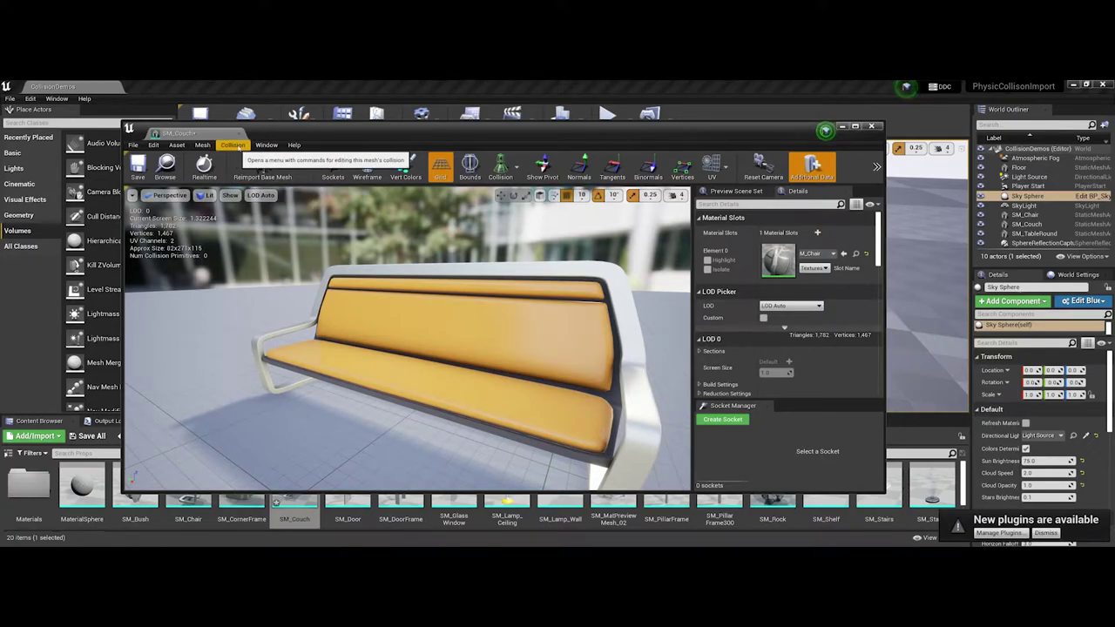
Add a box simplified collision to the SM_Couch mesh, inspect its bounds around the backrest, and close the mesh editor.
{"action": "left_click", "coordinate": [236, 145]}
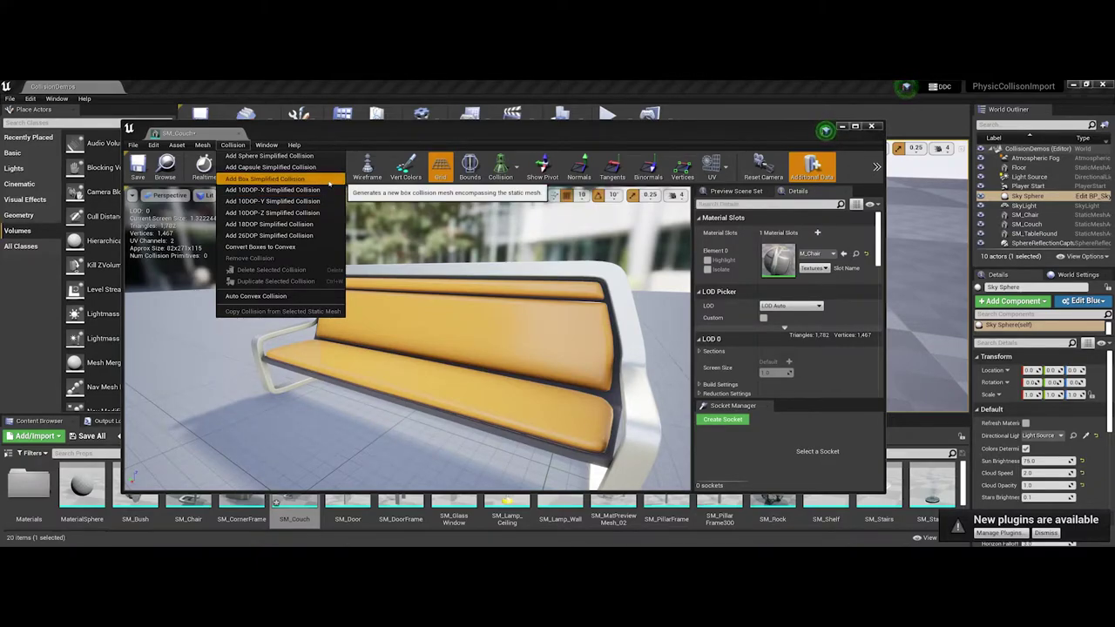
{"action": "left_click", "coordinate": [329, 180]}
{"action": "left_click_drag", "start_coordinate": [415, 294], "coordinate": [472, 301]}
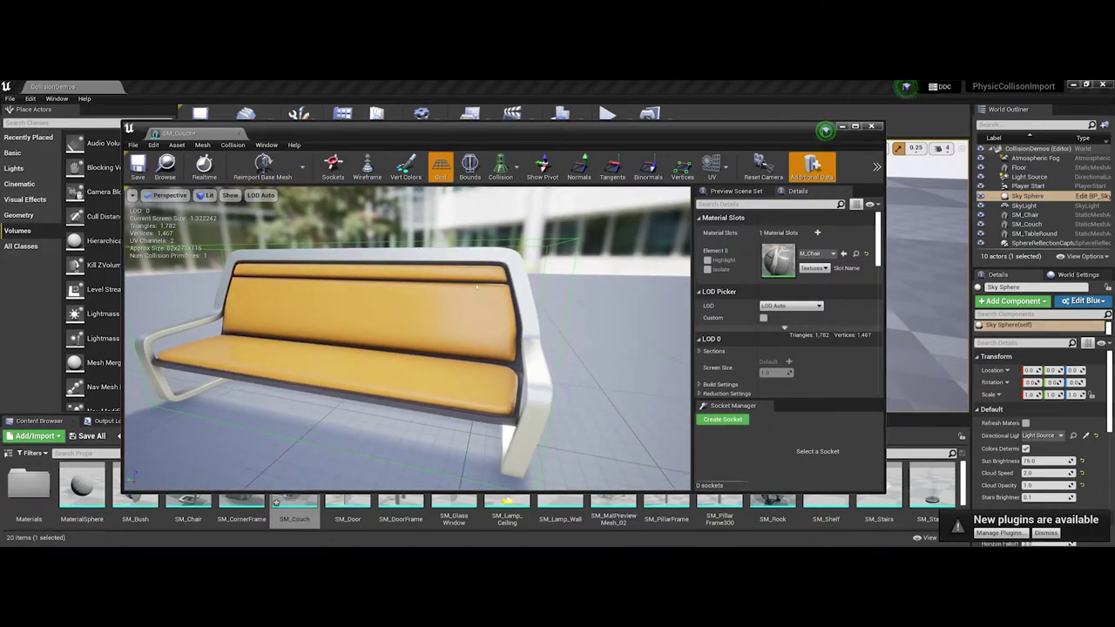
{"action": "right_click_drag", "start_coordinate": [477, 287], "coordinate": [274, 298]}
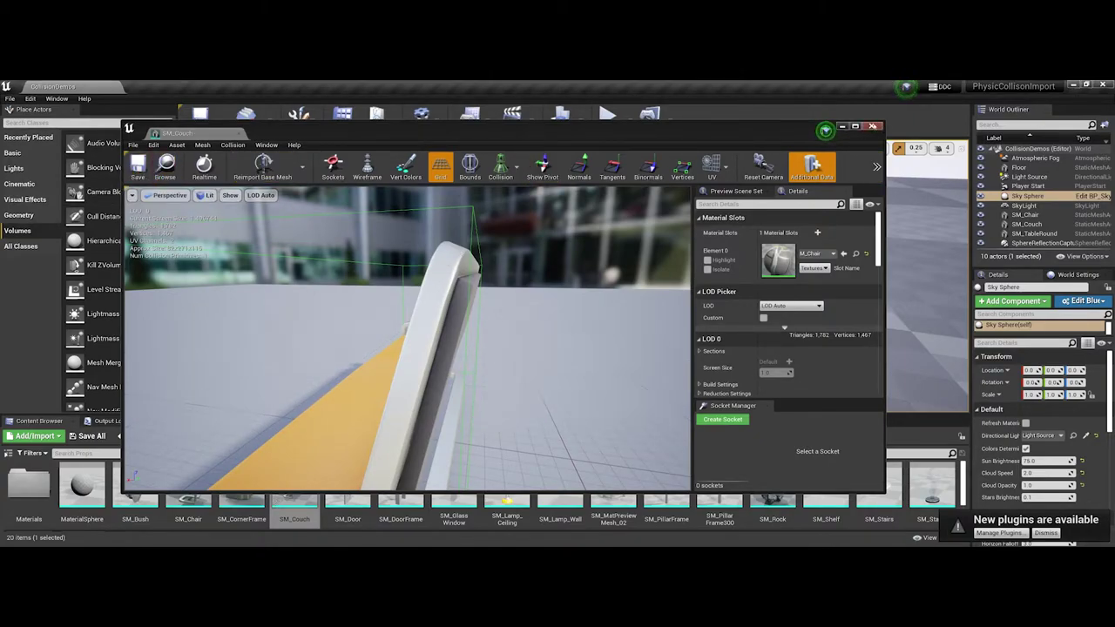
{"action": "left_click", "coordinate": [872, 126]}
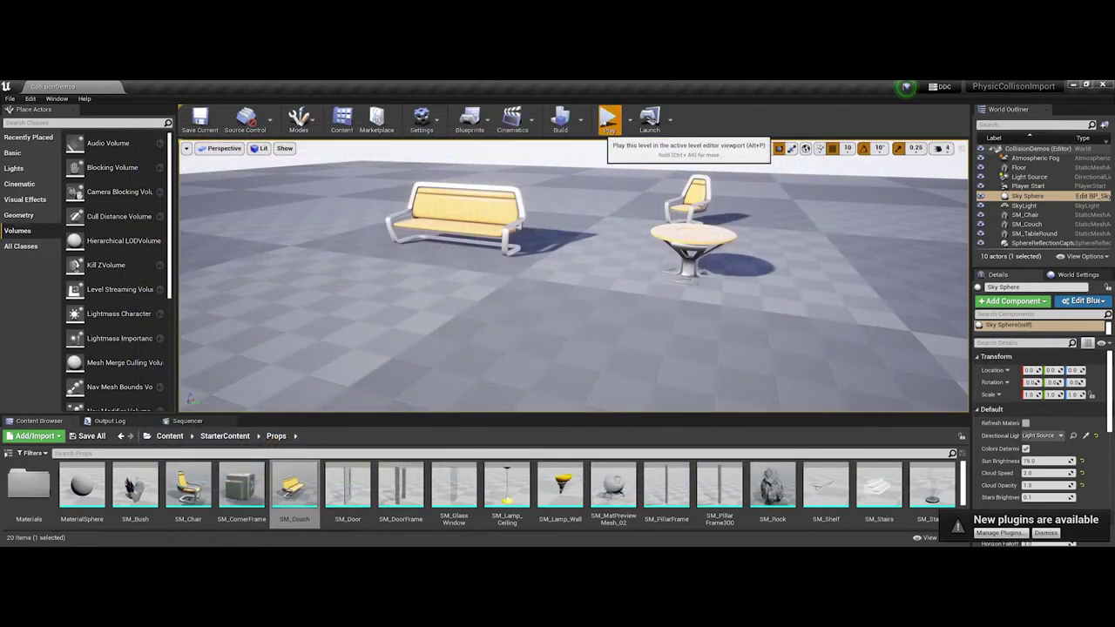
Play-test the level by running the character against the front and back of the couch, and end the session.
{"action": "left_click", "coordinate": [609, 122]}
{"action": "key", "text": "w"}
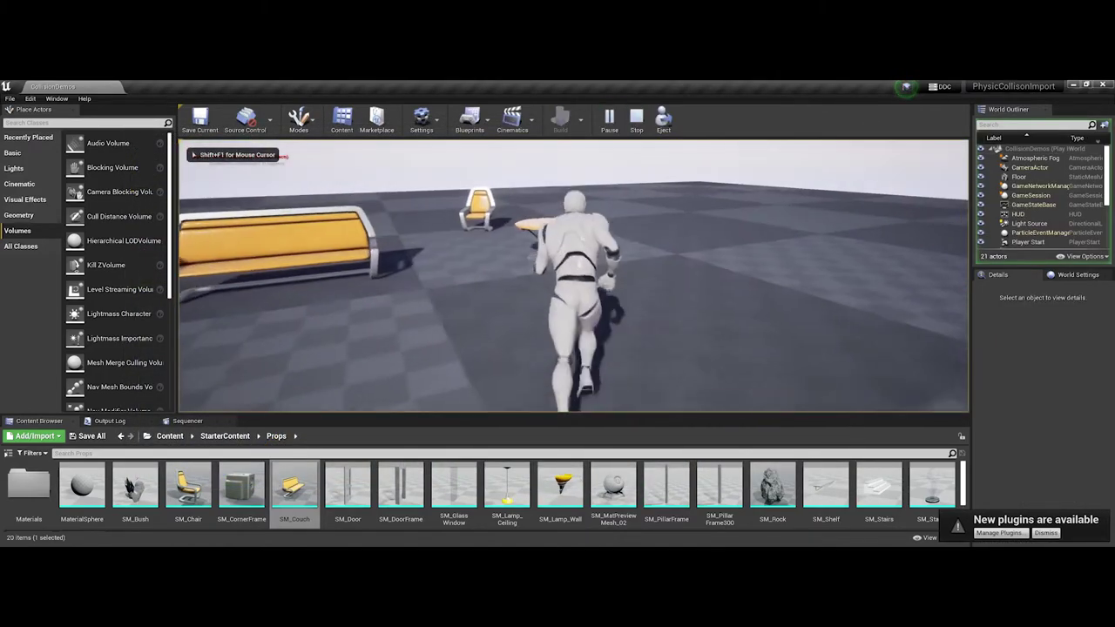
{"action": "key", "text": "a"}
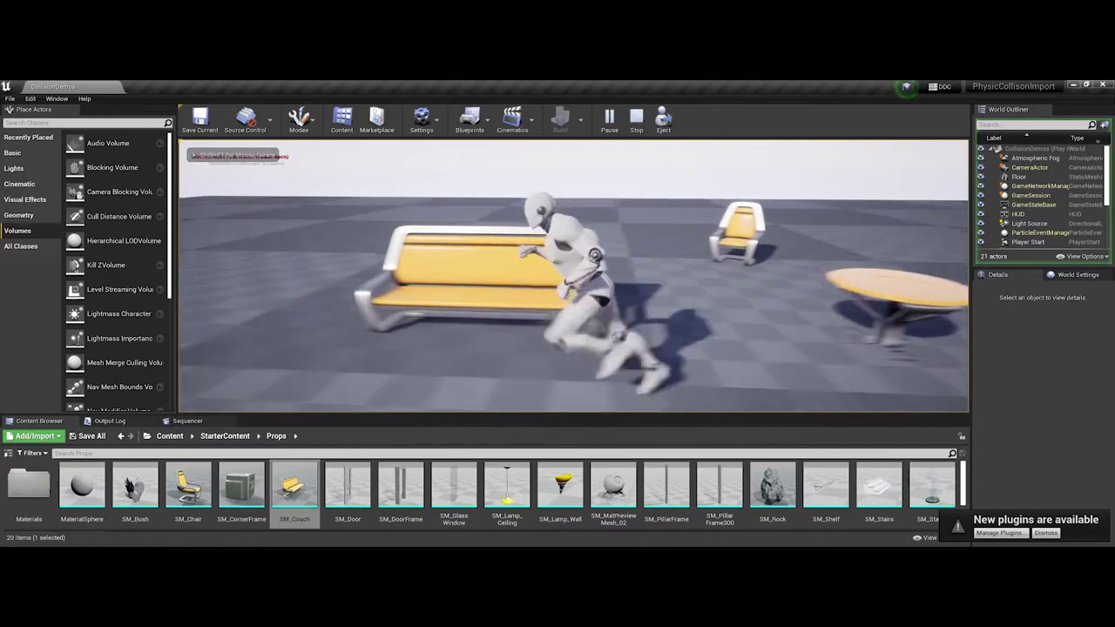
{"action": "key", "text": "w"}
{"action": "key", "text": "a"}
{"action": "key", "text": "w"}
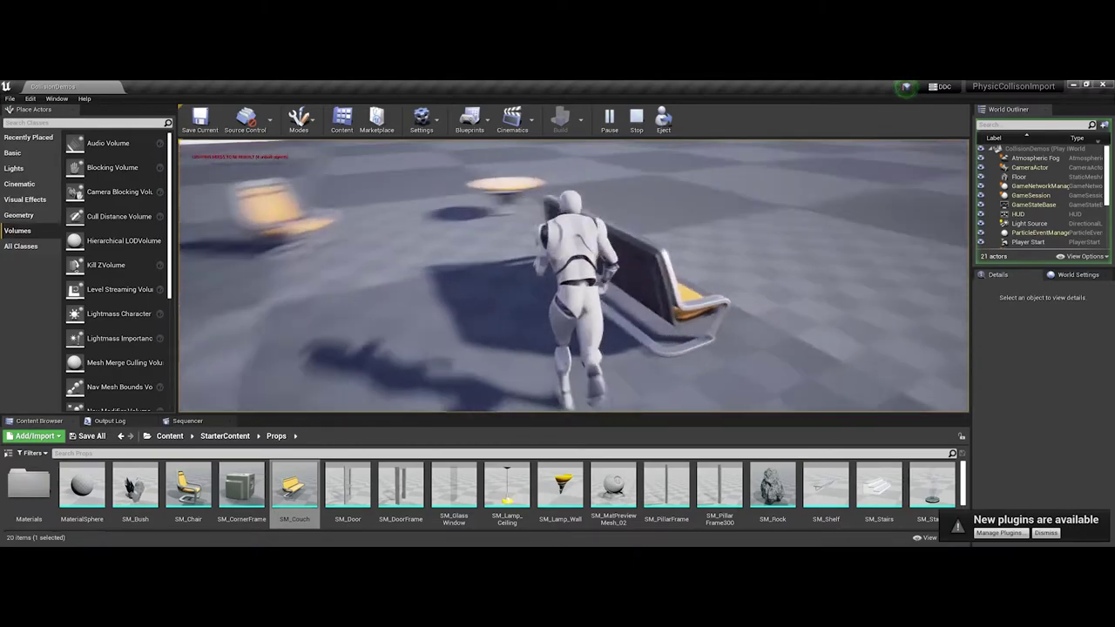
{"action": "key", "text": "d"}
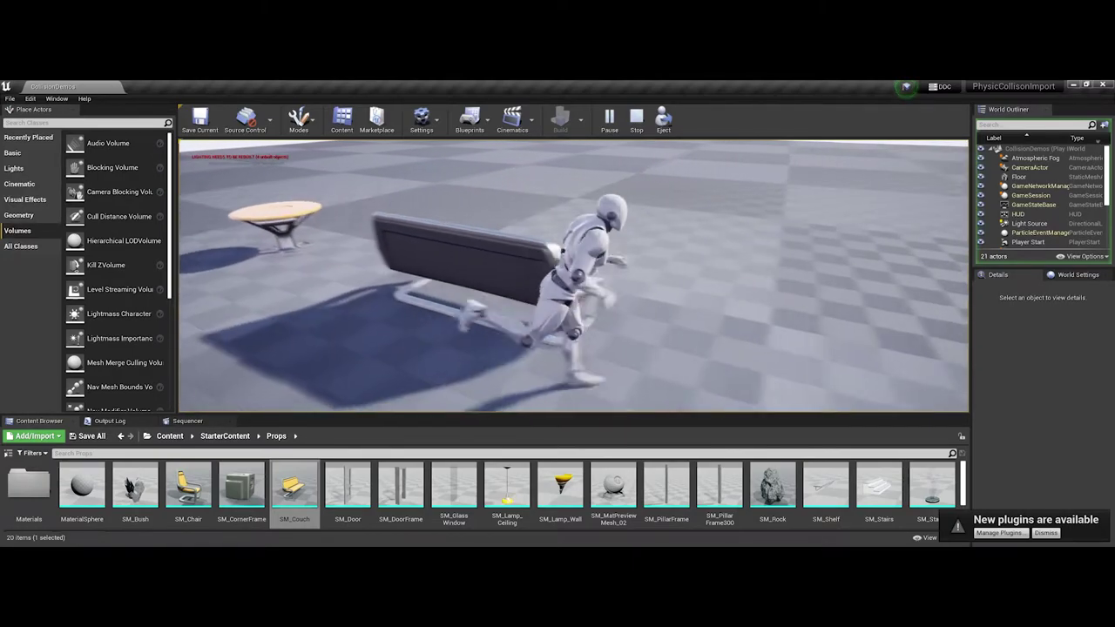
{"action": "key", "text": "Escape"}
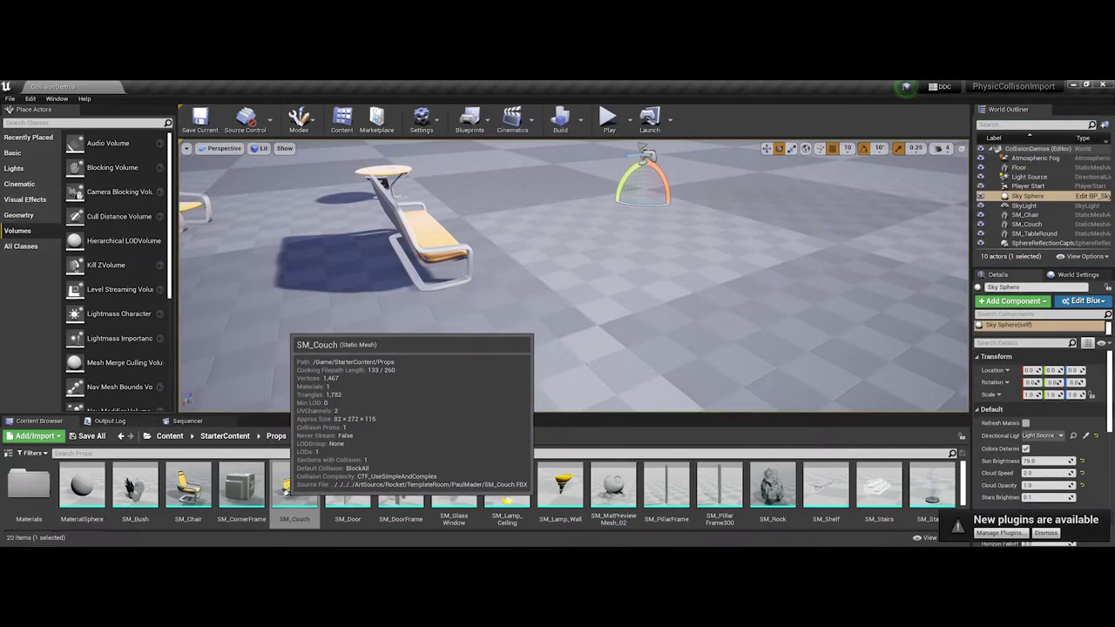
Place a second SM_Couch on the floor near the first one, rotated 90° around the vertical axis.
{"action": "left_click_drag", "start_coordinate": [287, 487], "coordinate": [565, 348]}
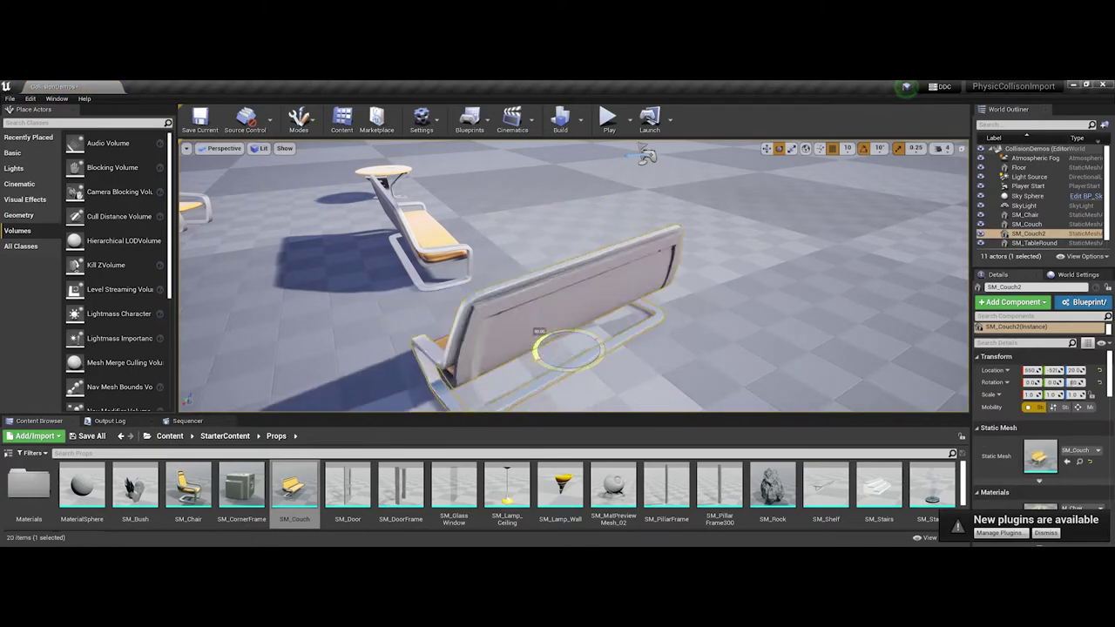
{"action": "key", "text": "w"}
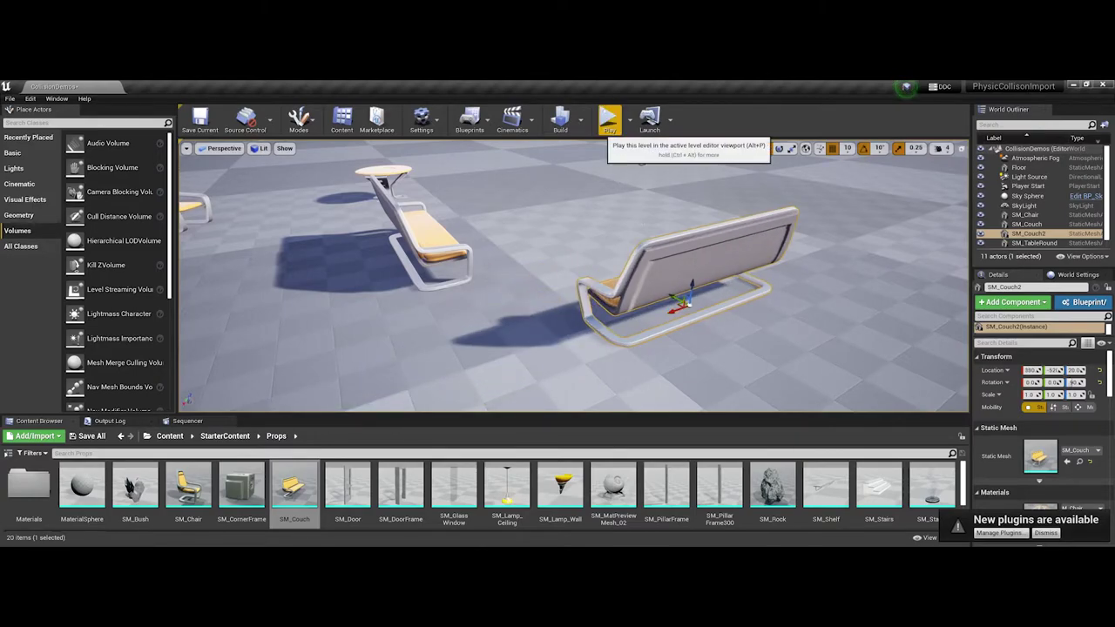
Play-test the collision of both couches by walking the character into each from several sides, and end the session.
{"action": "left_click", "coordinate": [609, 121]}
{"action": "left_click", "coordinate": [603, 165]}
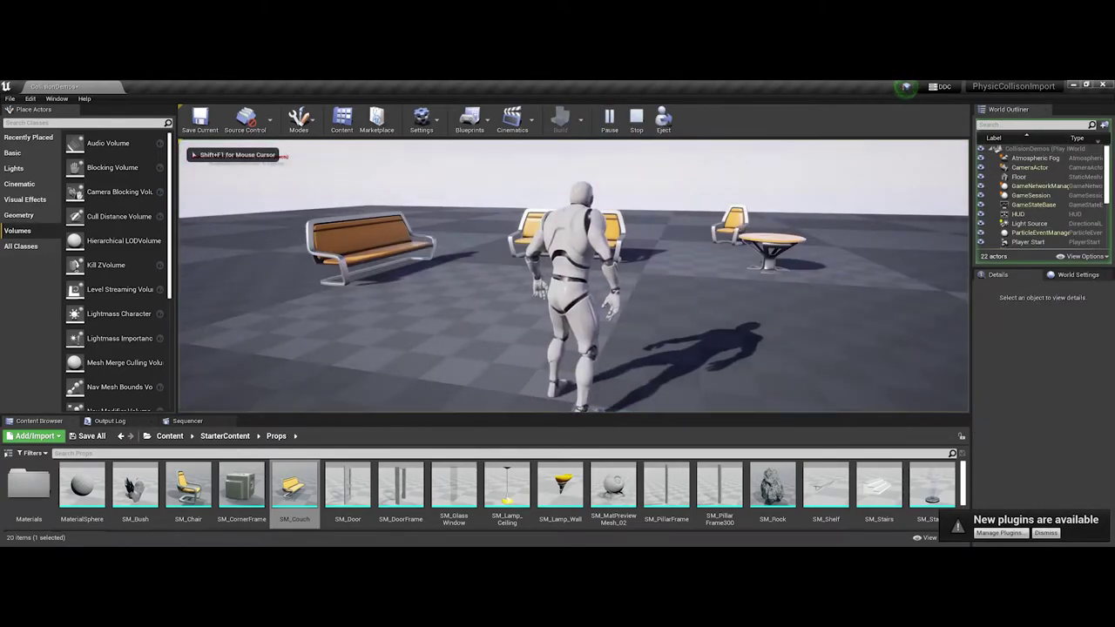
{"action": "key", "text": "w"}
{"action": "key", "text": "w"}
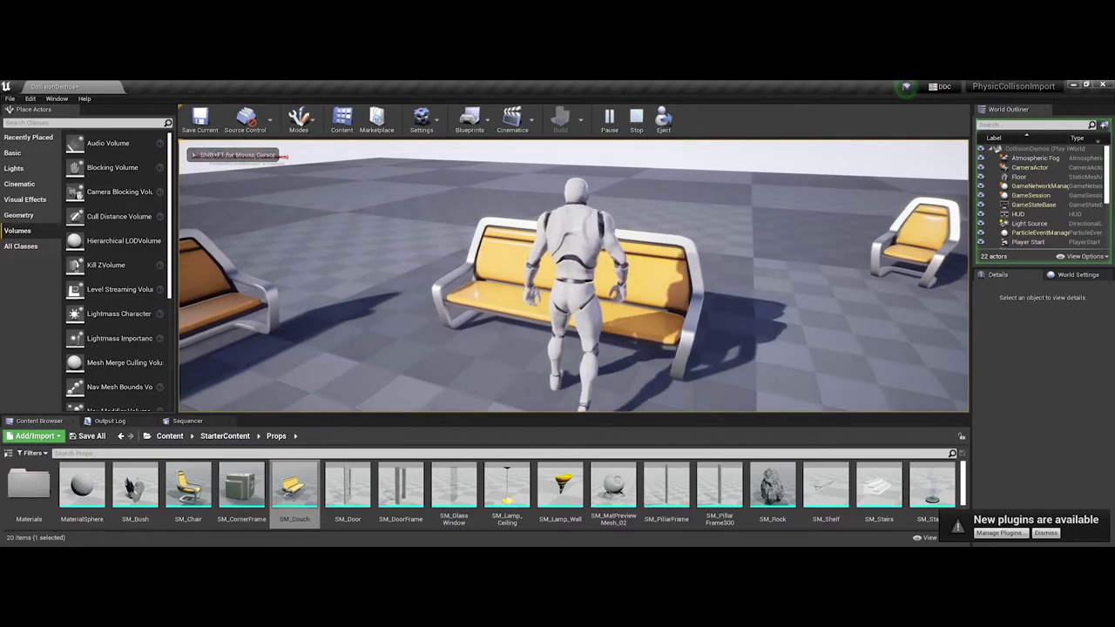
{"action": "key", "text": "w"}
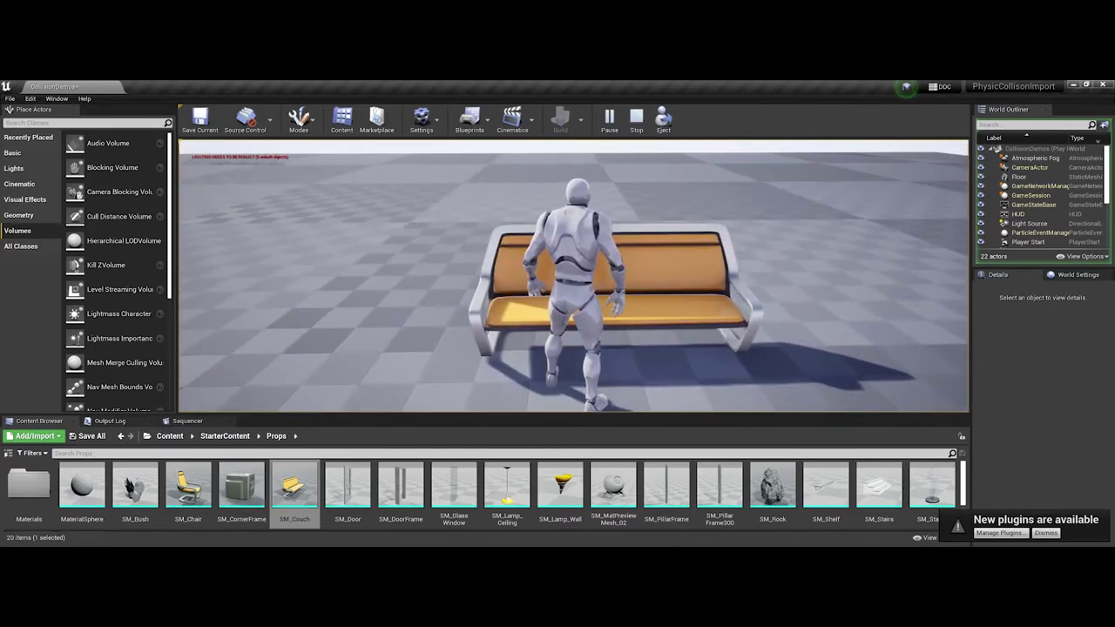
{"action": "key", "text": "d"}
{"action": "key", "text": "w"}
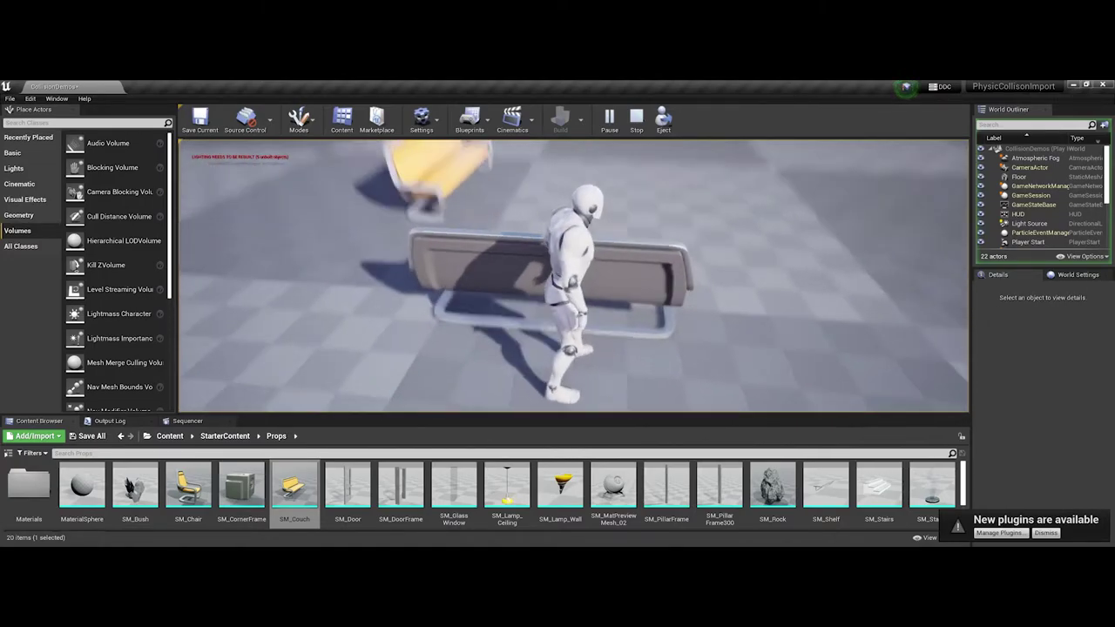
{"action": "key", "text": "a"}
{"action": "key", "text": "w"}
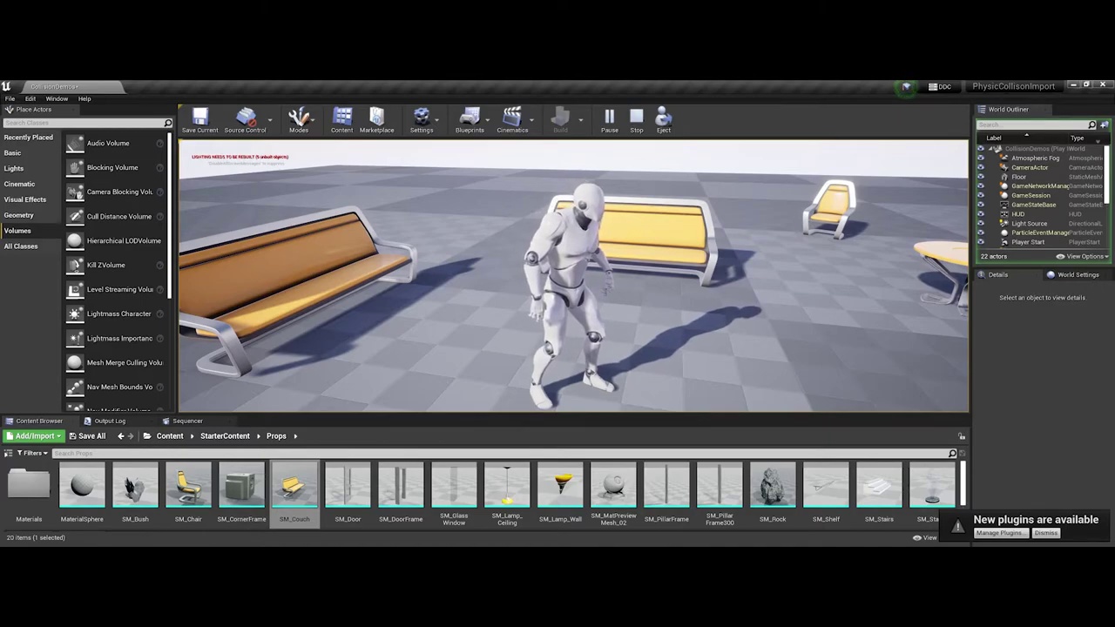
{"action": "key", "text": "Escape"}
Save the current level with the second couch in place.
{"action": "scroll", "coordinate": [566, 307], "scroll_direction": "down", "scroll_amount": 5}
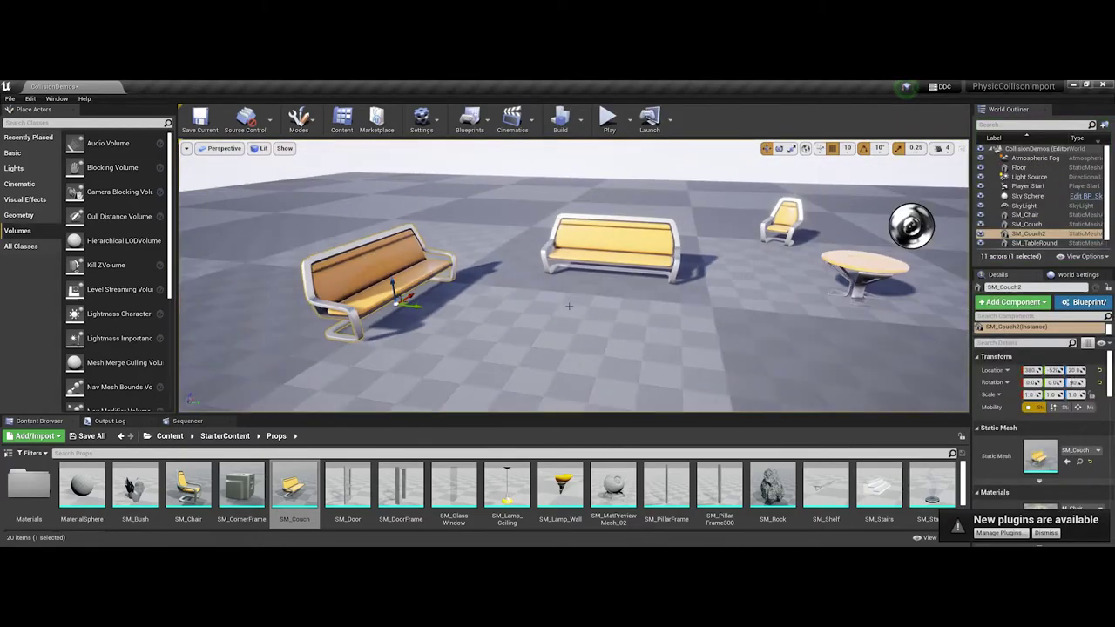
{"action": "scroll", "coordinate": [566, 307], "scroll_direction": "down", "scroll_amount": 6}
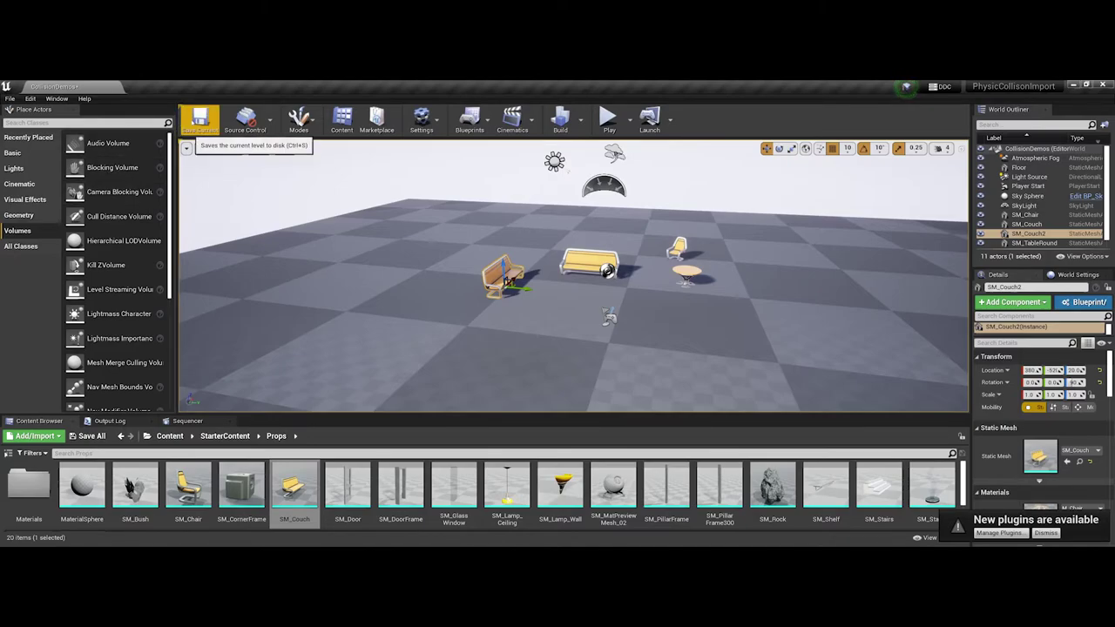
{"action": "left_click", "coordinate": [201, 120]}
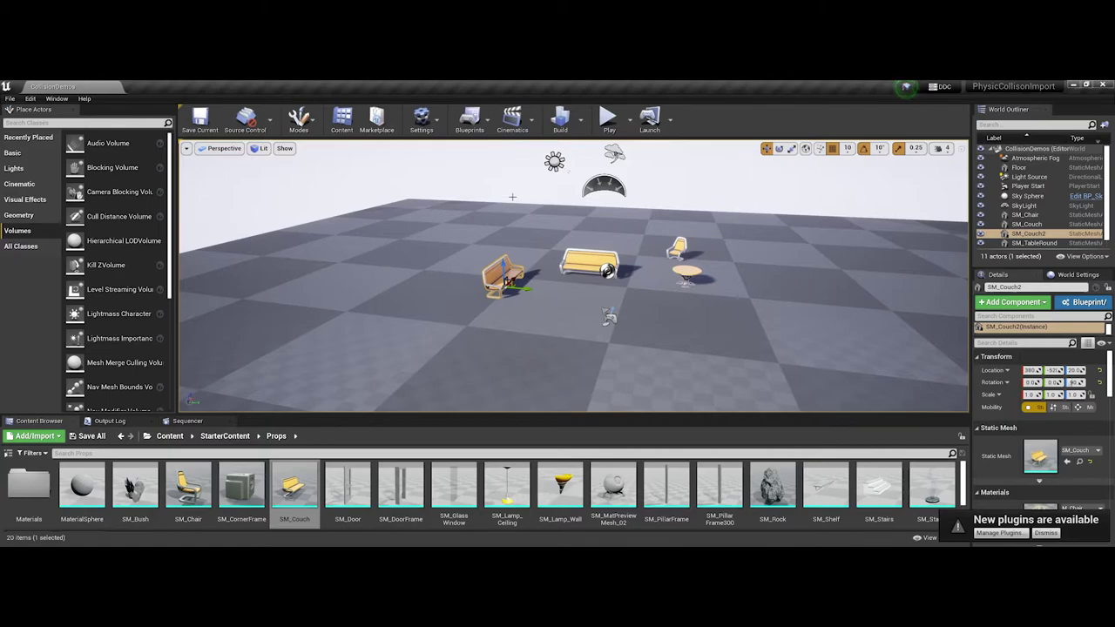
Place a Blocking Volume on the floor beside the second couch and scale it to 0.25 along Y.
{"action": "left_click", "coordinate": [52, 122]}
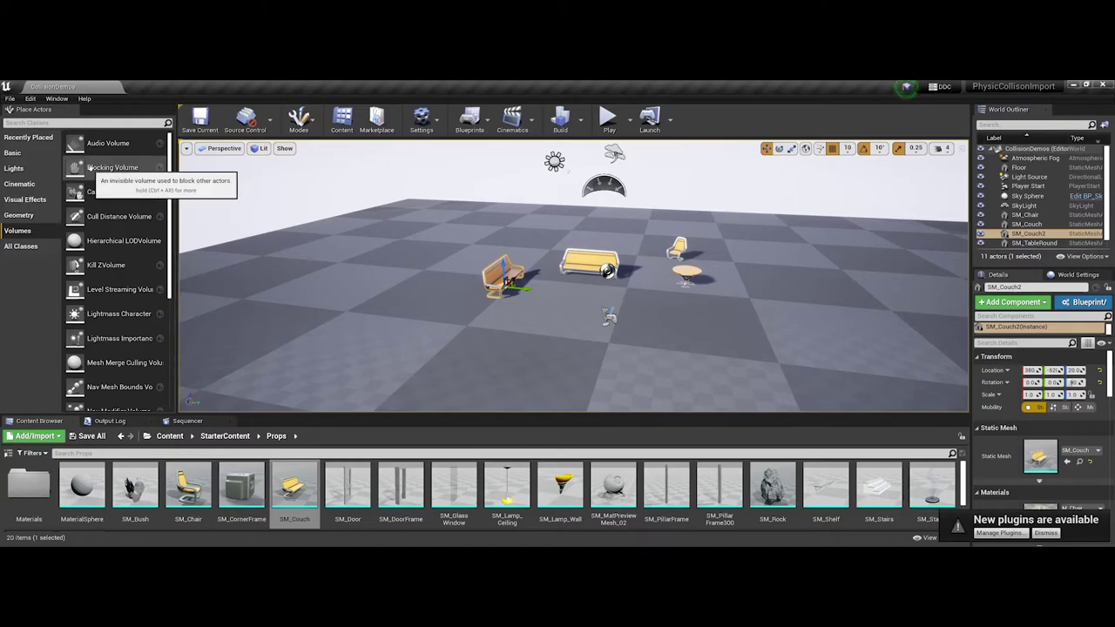
{"action": "left_click_drag", "start_coordinate": [90, 167], "coordinate": [409, 270]}
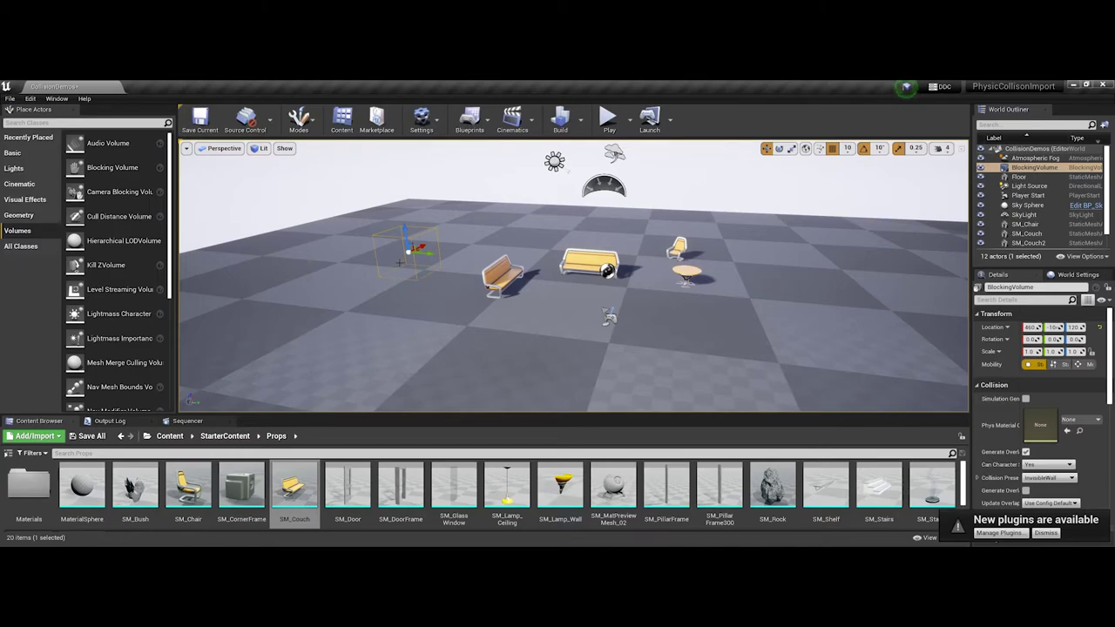
{"action": "key", "text": "e"}
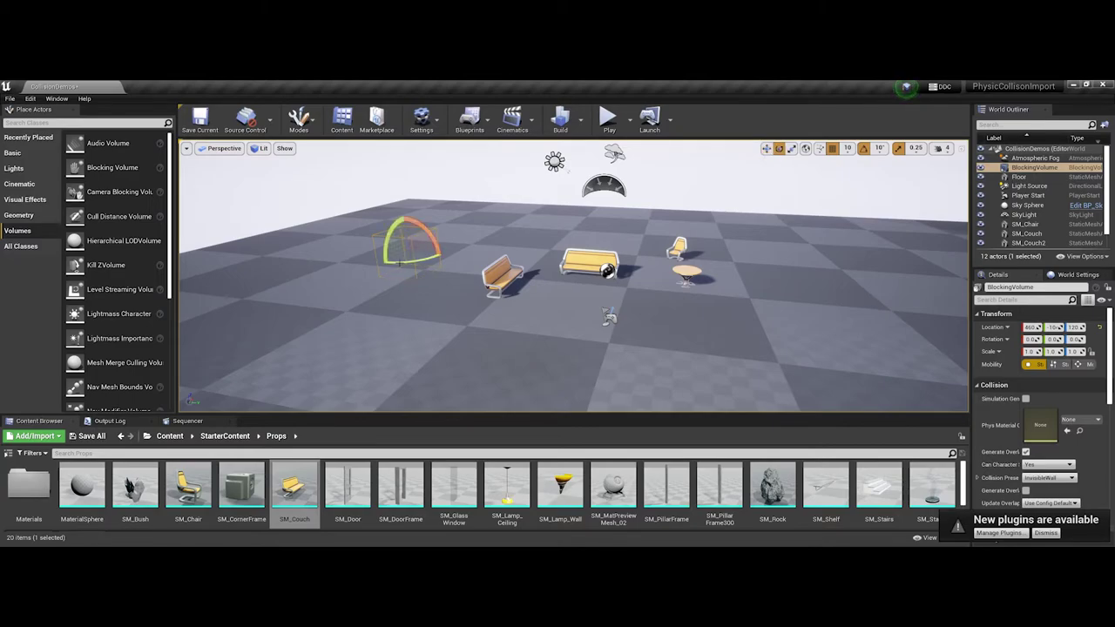
{"action": "key", "text": "r"}
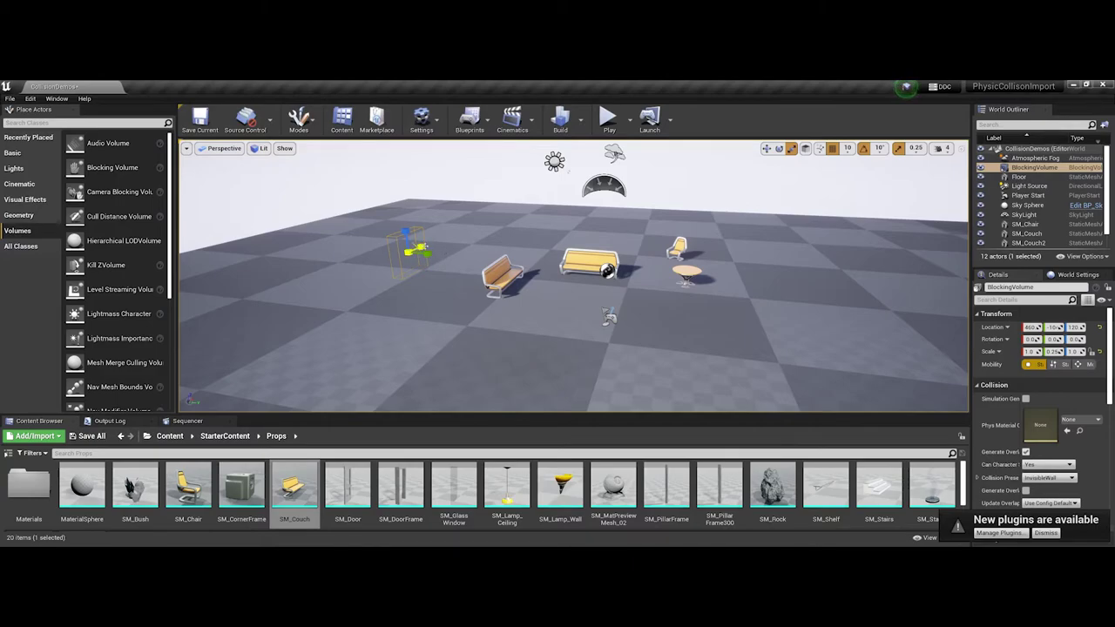
Stretch the Blocking Volume into a long, tall wall with a scale of about 10.5 along X and 4.25 along Z, raised to stand on the floor.
{"action": "left_click_drag", "start_coordinate": [410, 253], "coordinate": [345, 271]}
{"action": "left_click_drag", "start_coordinate": [405, 231], "coordinate": [429, 165]}
{"action": "key", "text": "w"}
Place an SM_Rock on the floor at the near end of the blocking volume as a marker for the invisible wall.
{"action": "scroll", "coordinate": [431, 212], "scroll_direction": "down", "scroll_amount": 6}
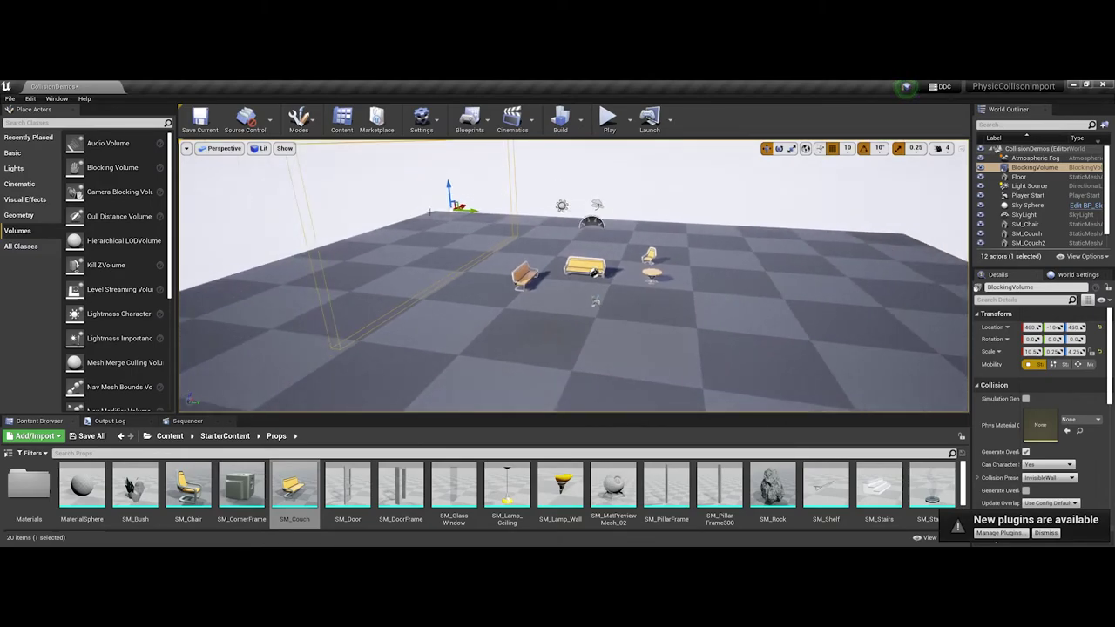
{"action": "right_click_drag", "start_coordinate": [483, 265], "coordinate": [430, 244]}
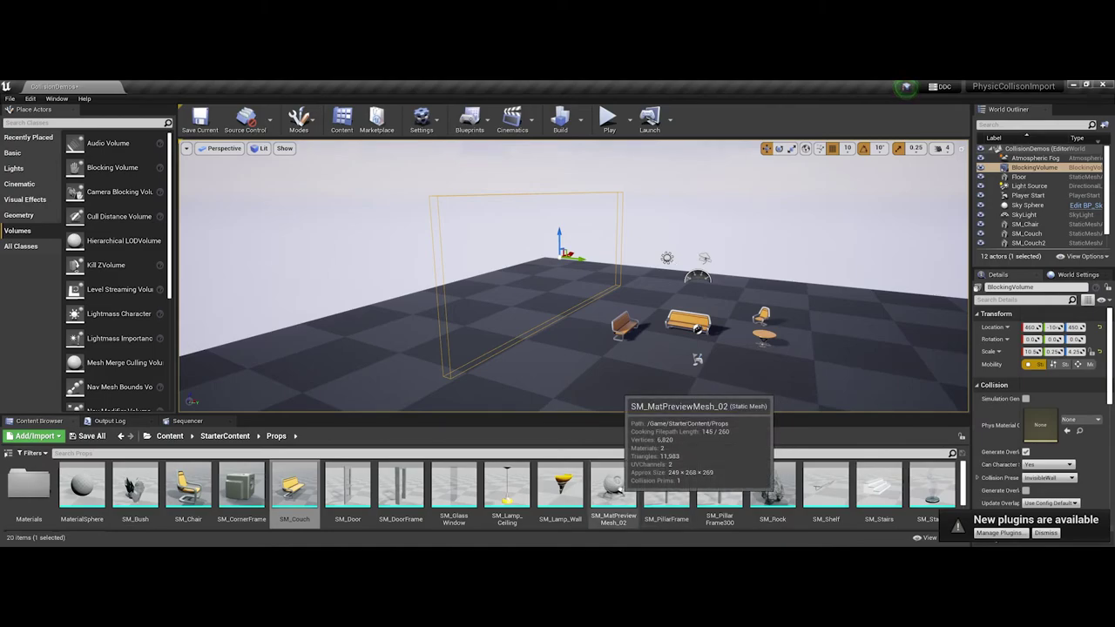
{"action": "left_click_drag", "start_coordinate": [773, 499], "coordinate": [440, 376]}
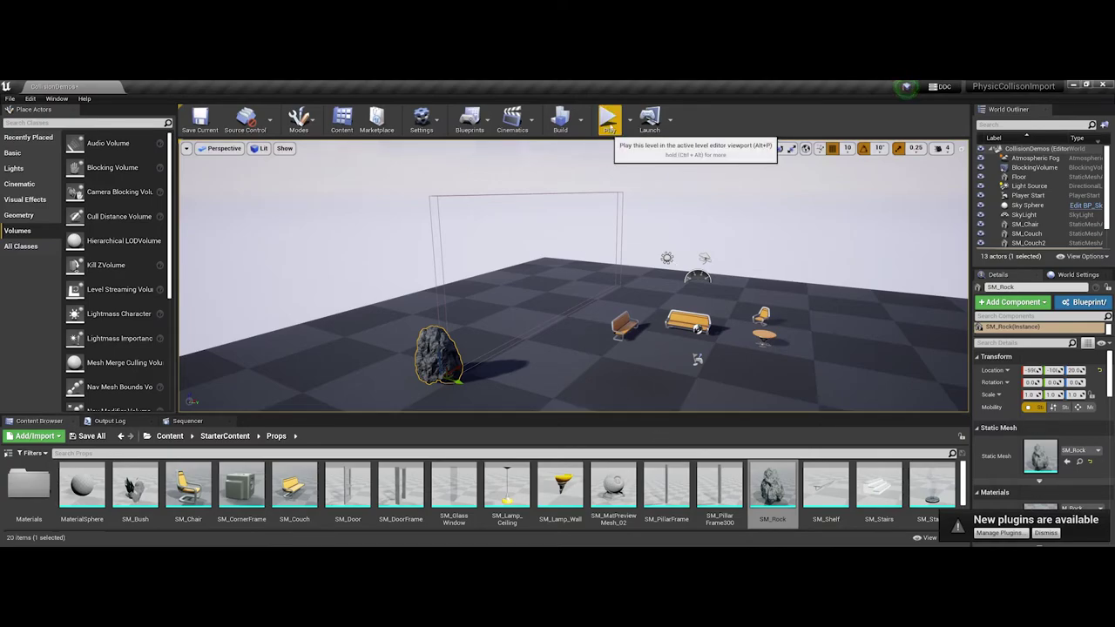
Start a play session and run and jump the character against the invisible wall beside the rock.
{"action": "left_click", "coordinate": [610, 122]}
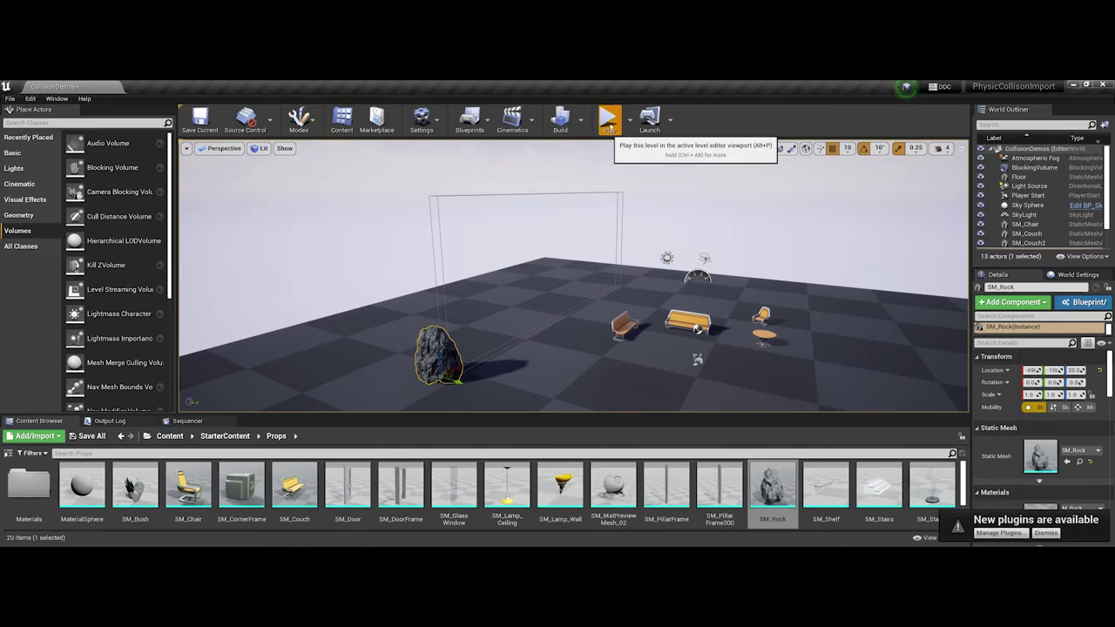
{"action": "key", "text": "w"}
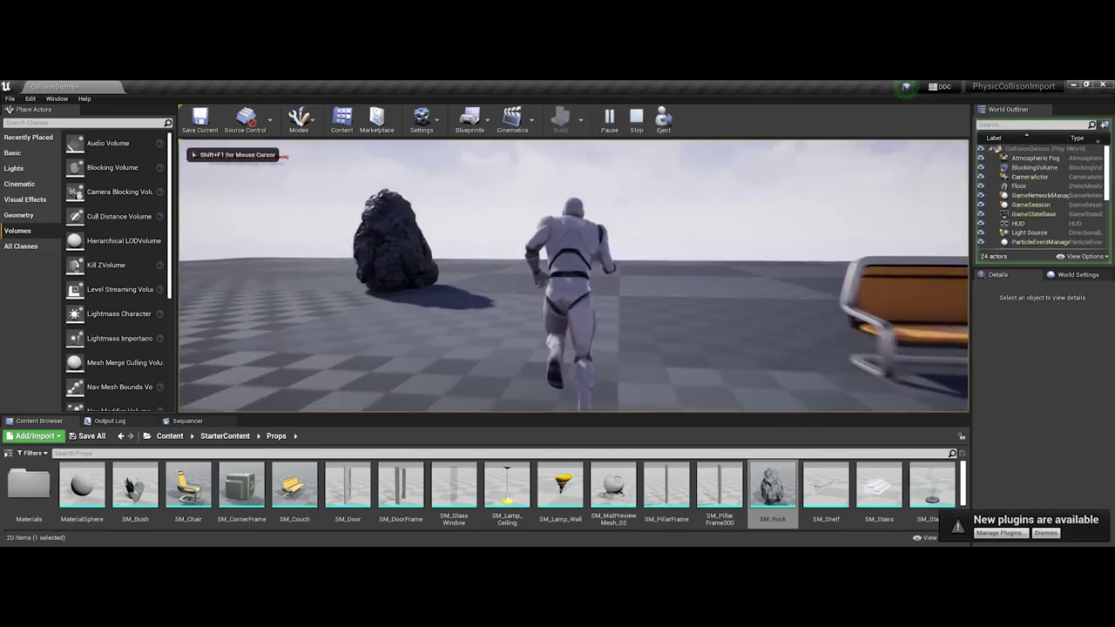
{"action": "key", "text": "d"}
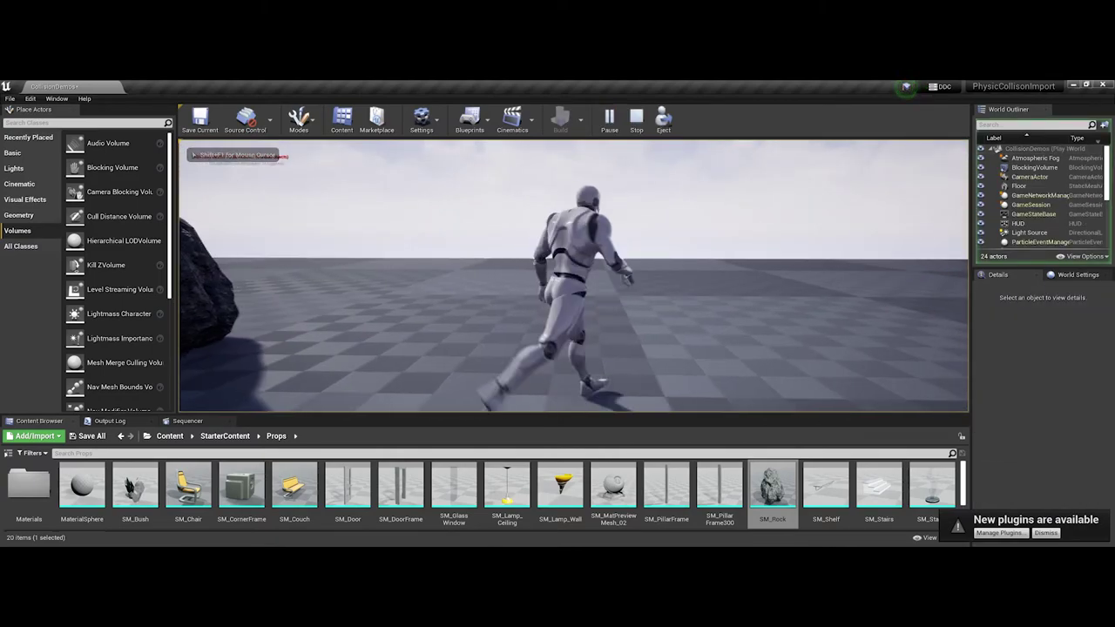
{"action": "key", "text": "w"}
{"action": "key", "text": "space"}
{"action": "key", "text": "w"}
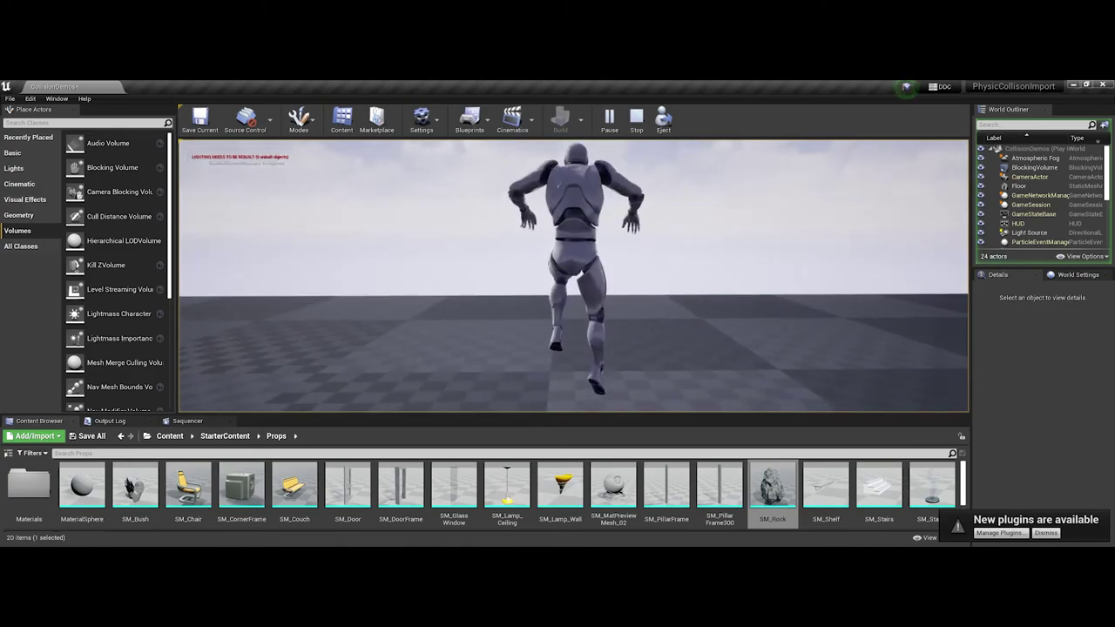
{"action": "key", "text": "space"}
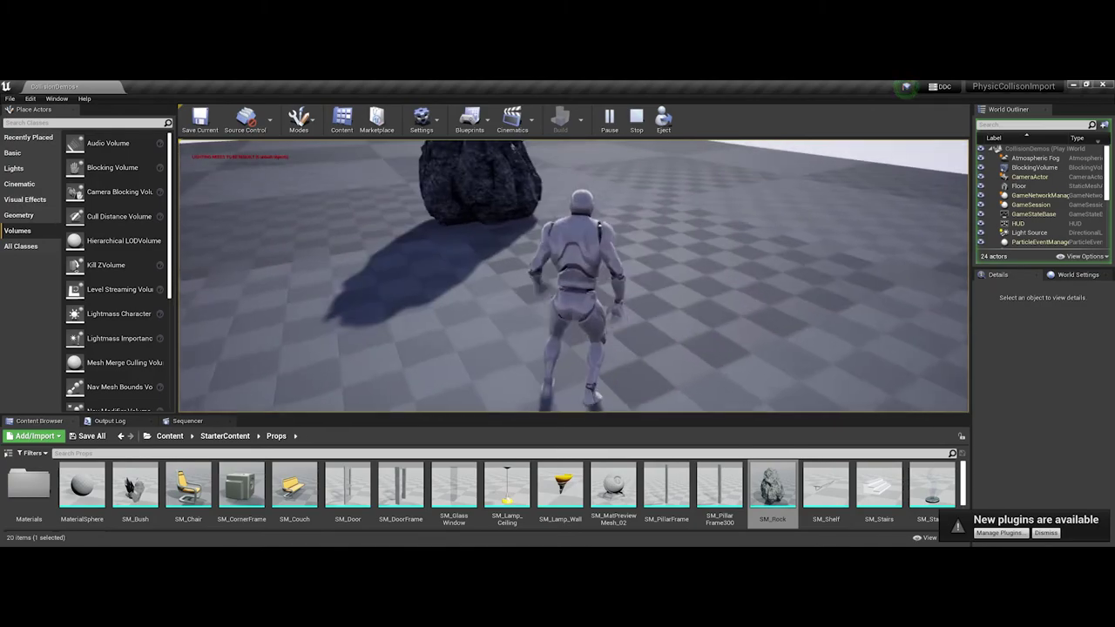
Test where the invisible wall ends by moving the character along it and around the rock to its other side.
{"action": "key", "text": "w"}
{"action": "key", "text": "a"}
{"action": "key", "text": "s"}
{"action": "key", "text": "d"}
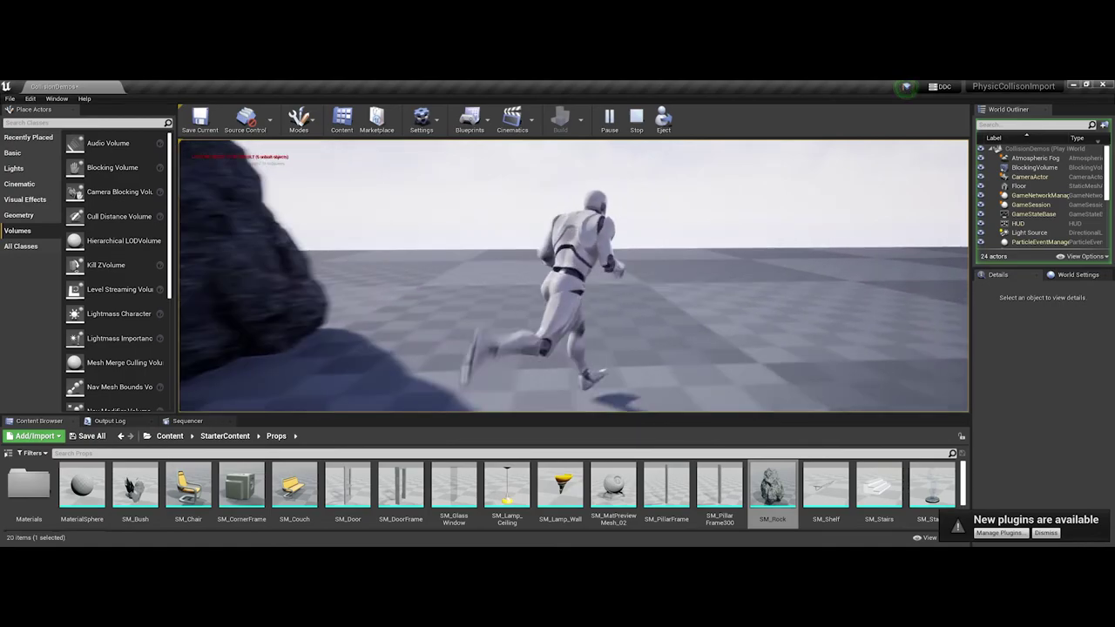
{"action": "key", "text": "w"}
{"action": "key", "text": "a"}
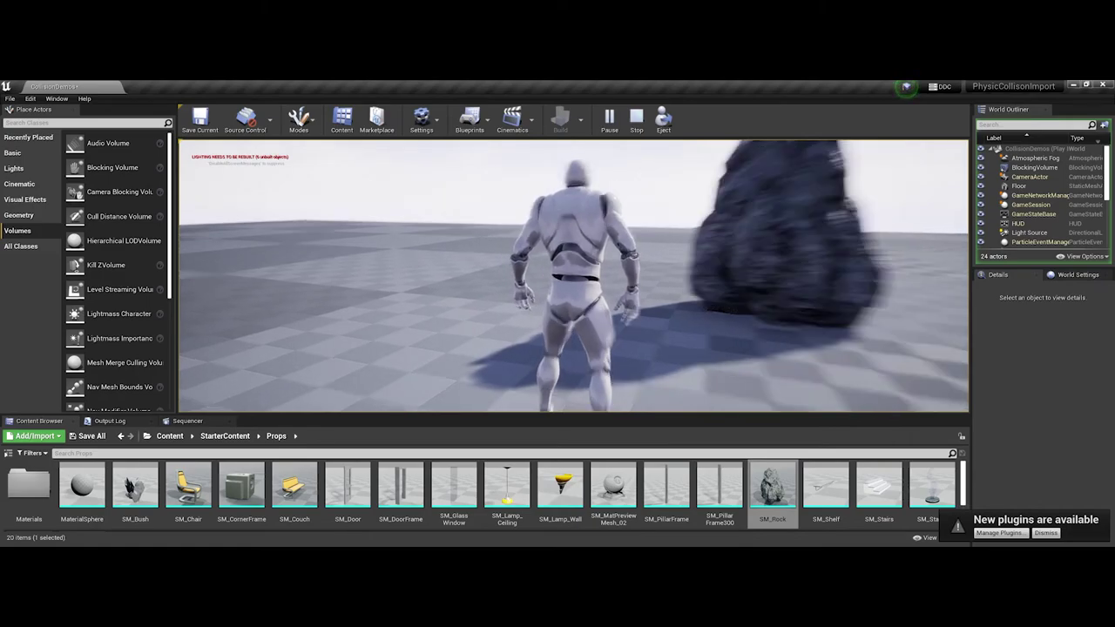
{"action": "key", "text": "d"}
{"action": "key", "text": "w"}
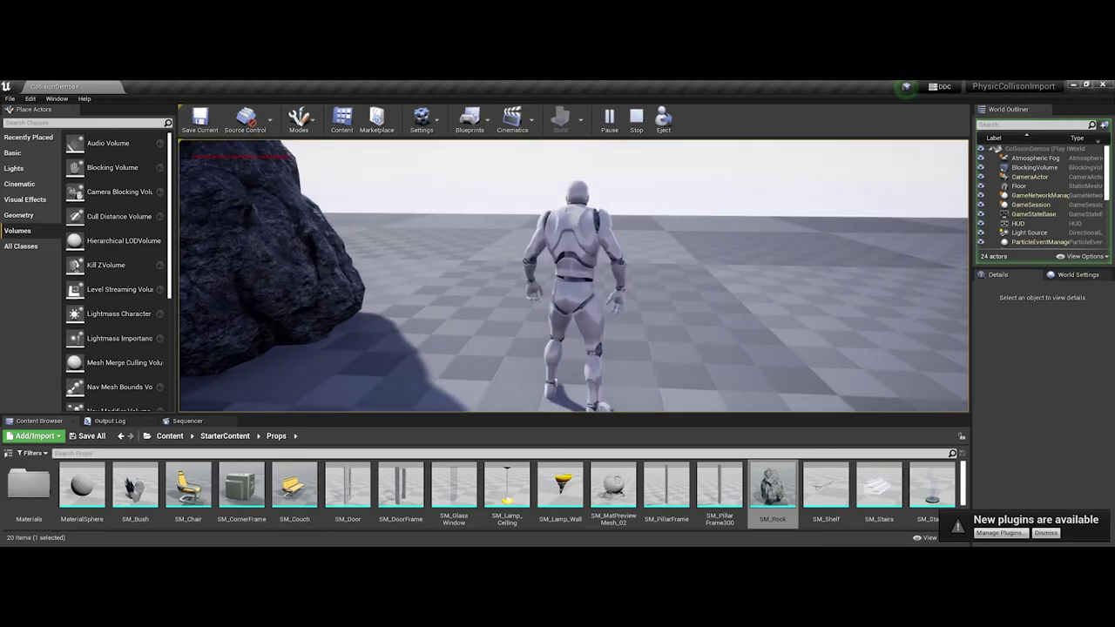
{"action": "key", "text": "w"}
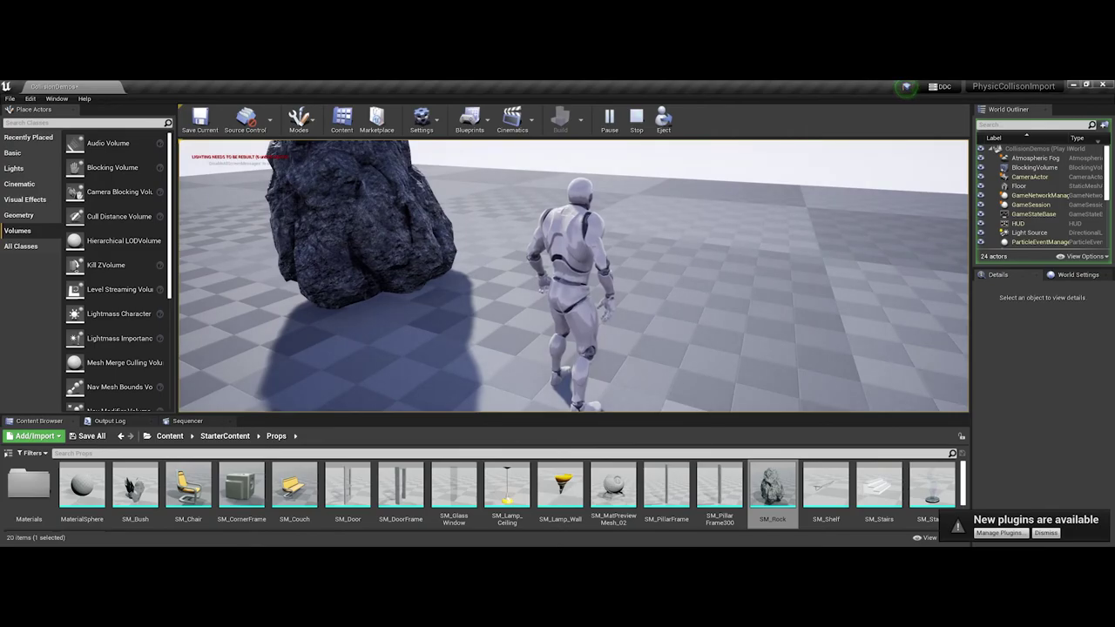
{"action": "key", "text": "a"}
{"action": "key", "text": "w"}
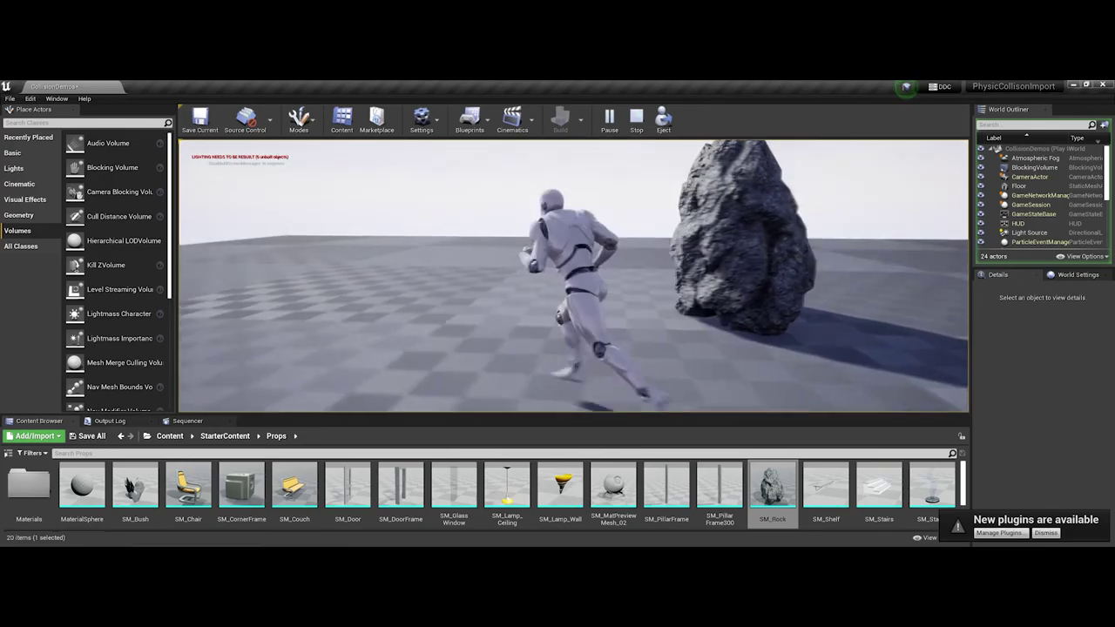
Test the wall from the far side by running and jumping around the rock, return past the furniture, and end the session.
{"action": "key", "text": "w"}
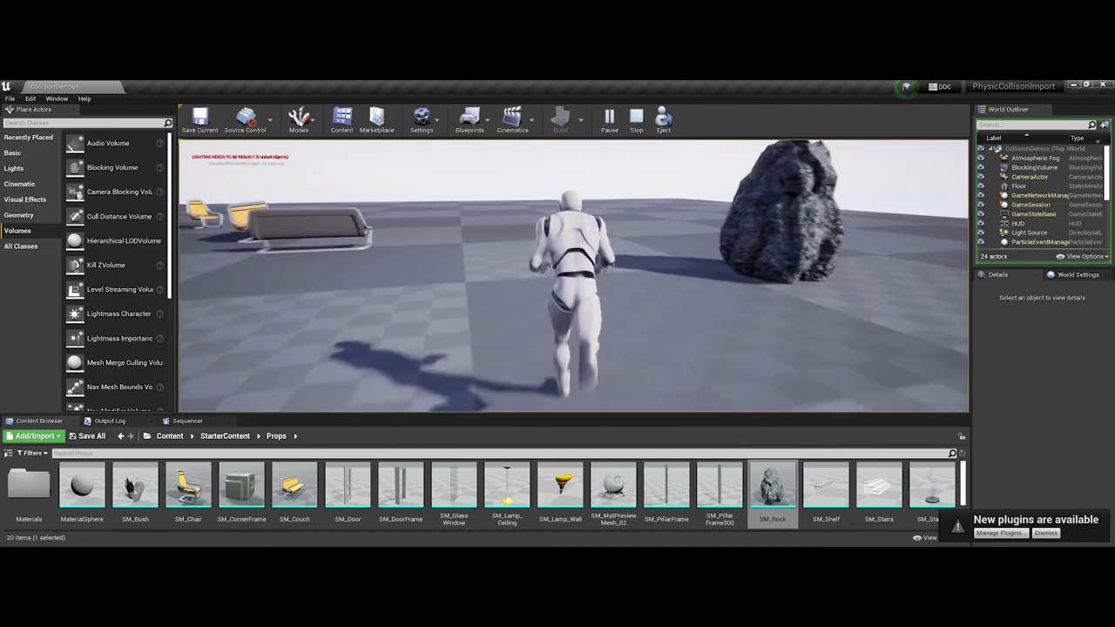
{"action": "key", "text": "space"}
{"action": "key", "text": "space"}
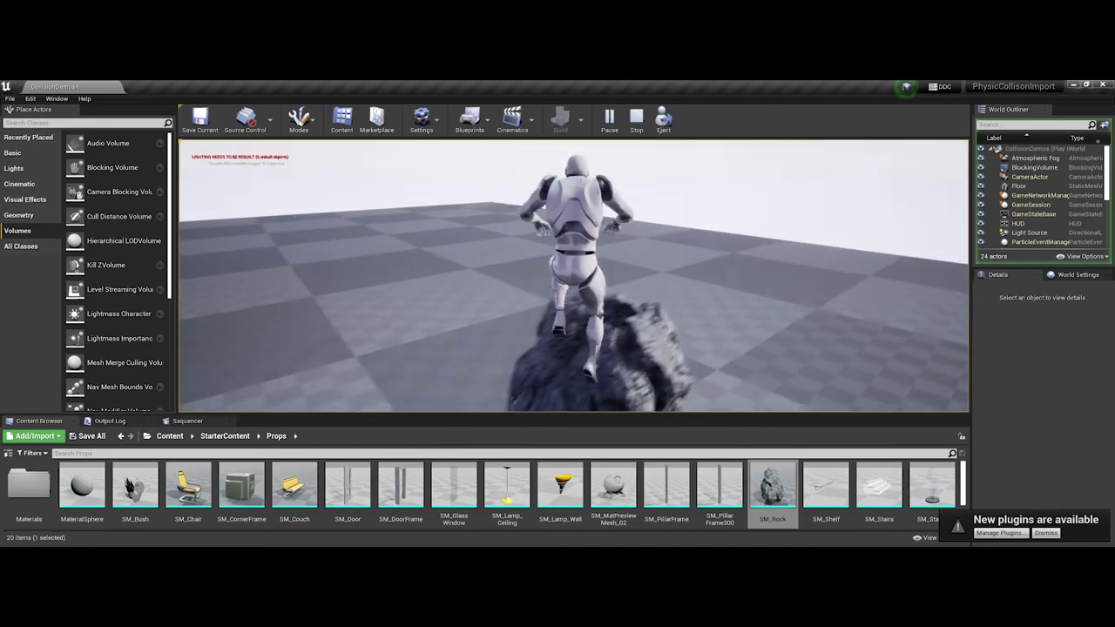
{"action": "key", "text": "w"}
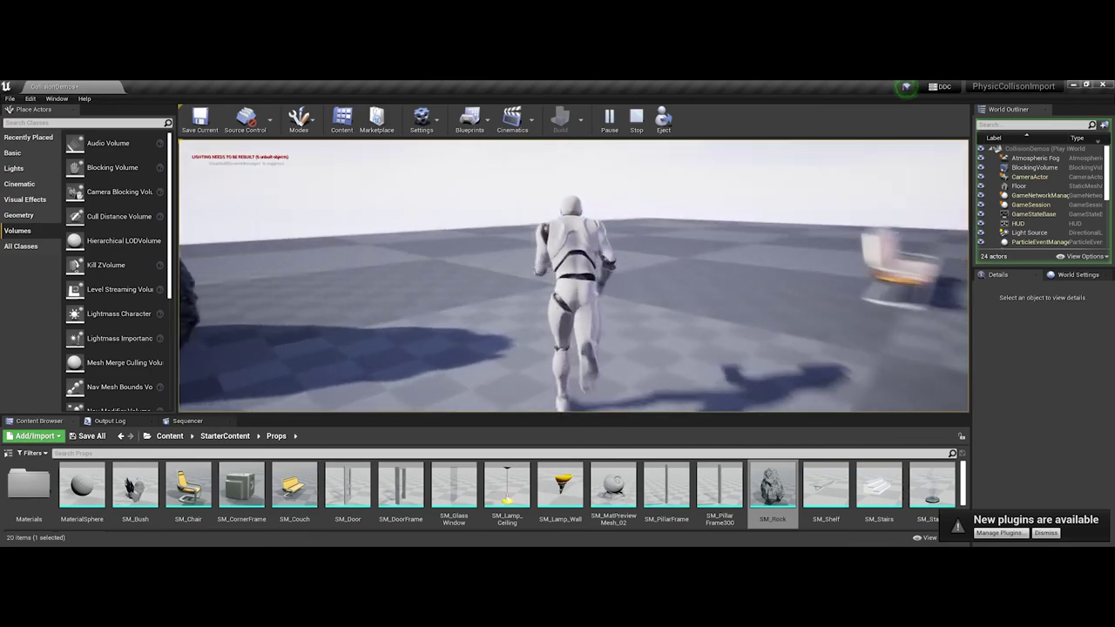
{"action": "key", "text": "space"}
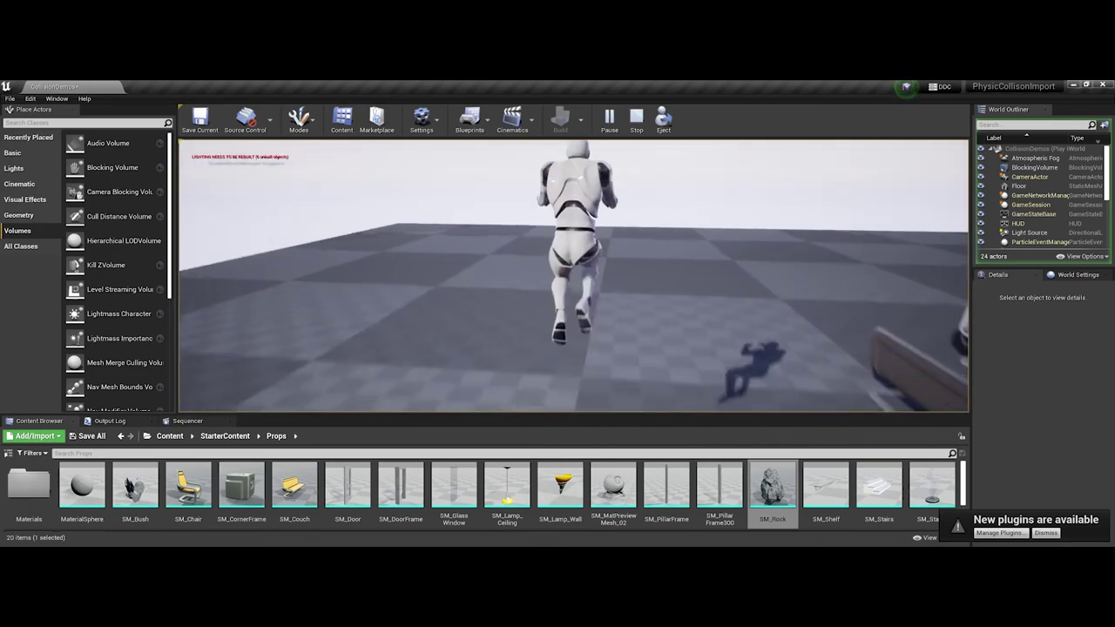
{"action": "key", "text": "w"}
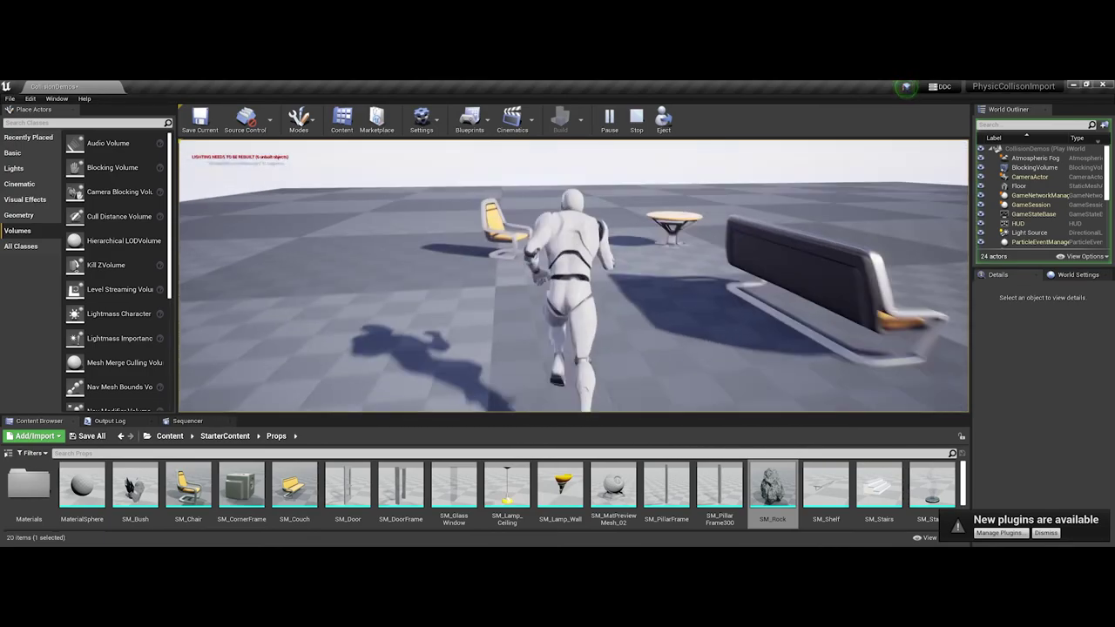
{"action": "key", "text": "w"}
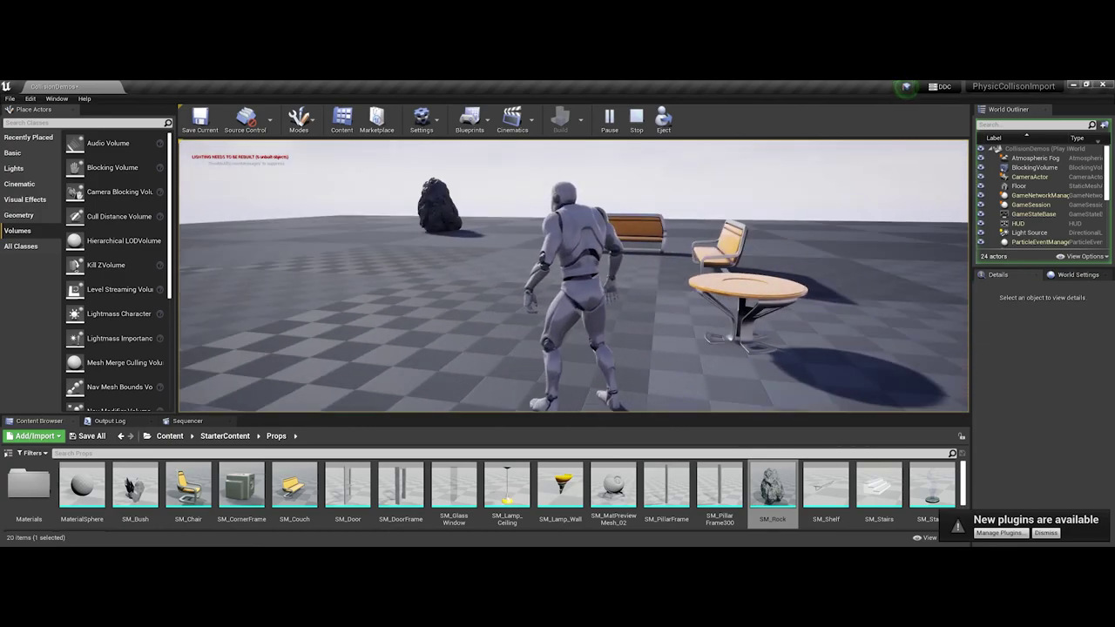
{"action": "key", "text": "w"}
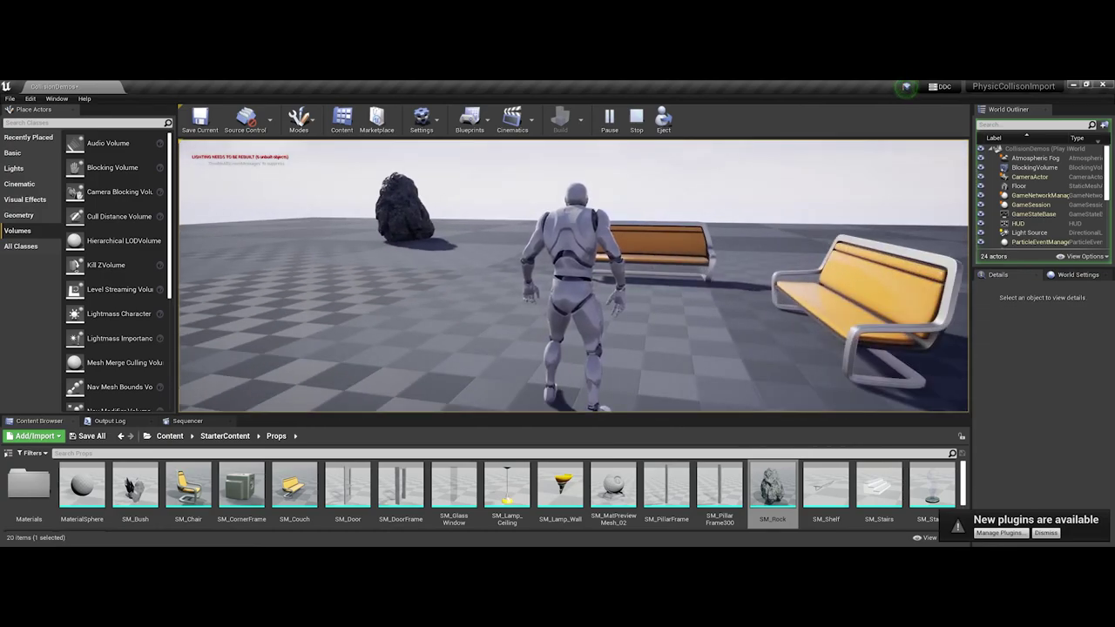
{"action": "key", "text": "Escape"}
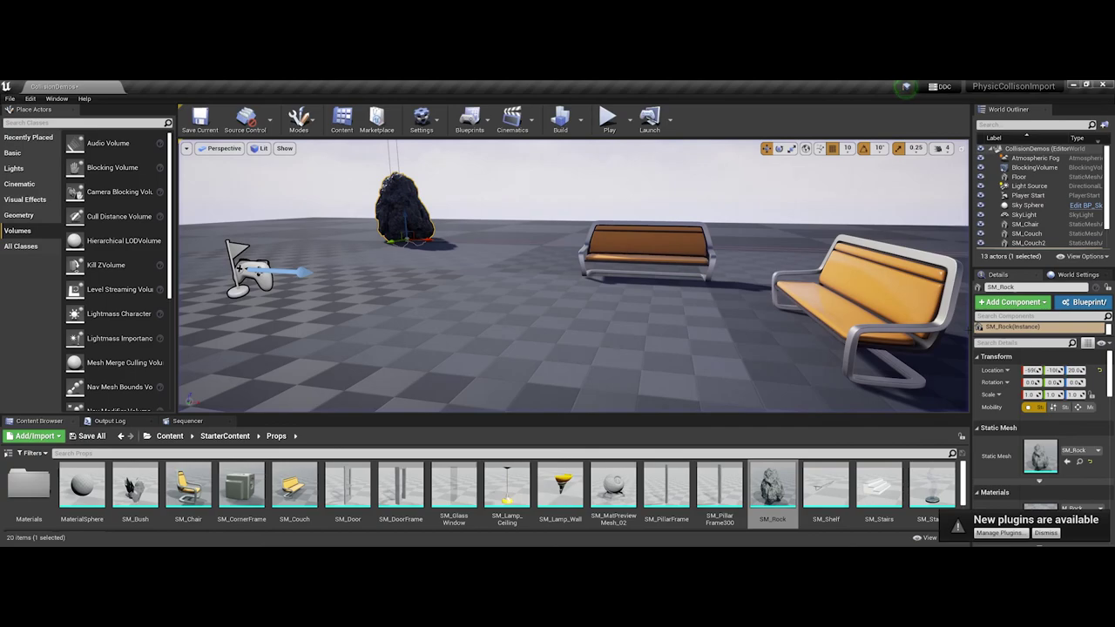
Select the first SM_Couch, next to the table.
{"action": "scroll", "coordinate": [718, 280], "scroll_direction": "down", "scroll_amount": 7}
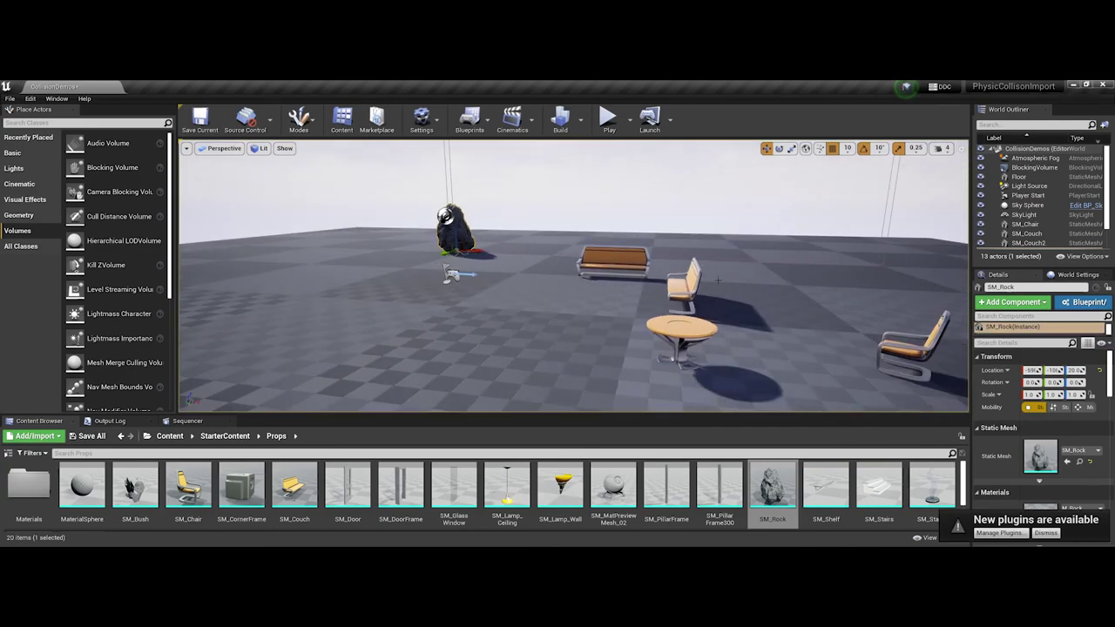
{"action": "left_click", "coordinate": [693, 288]}
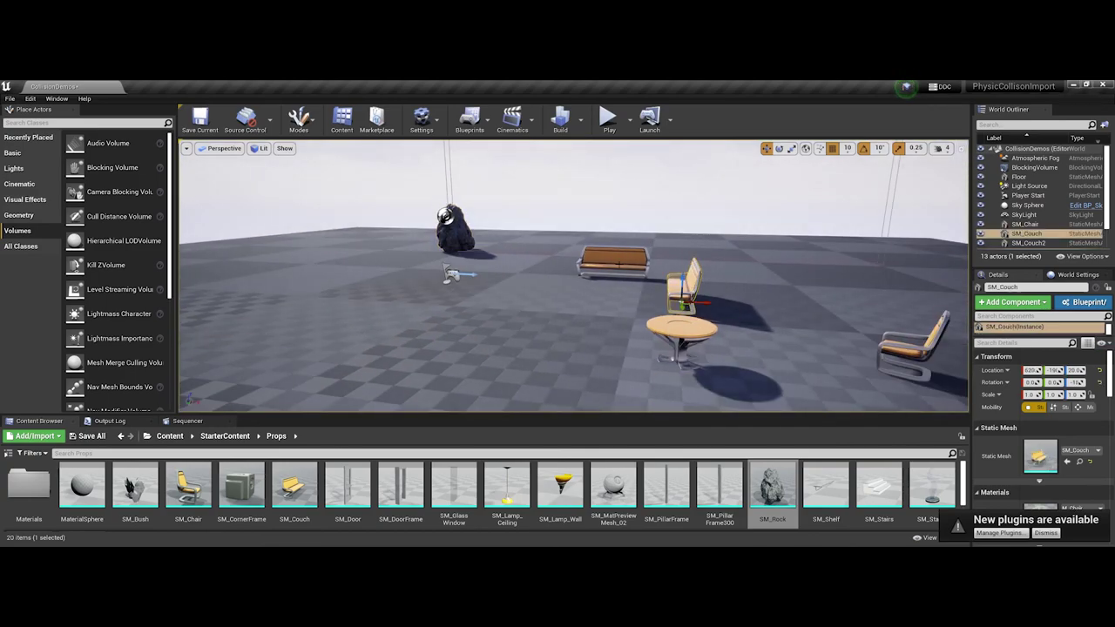